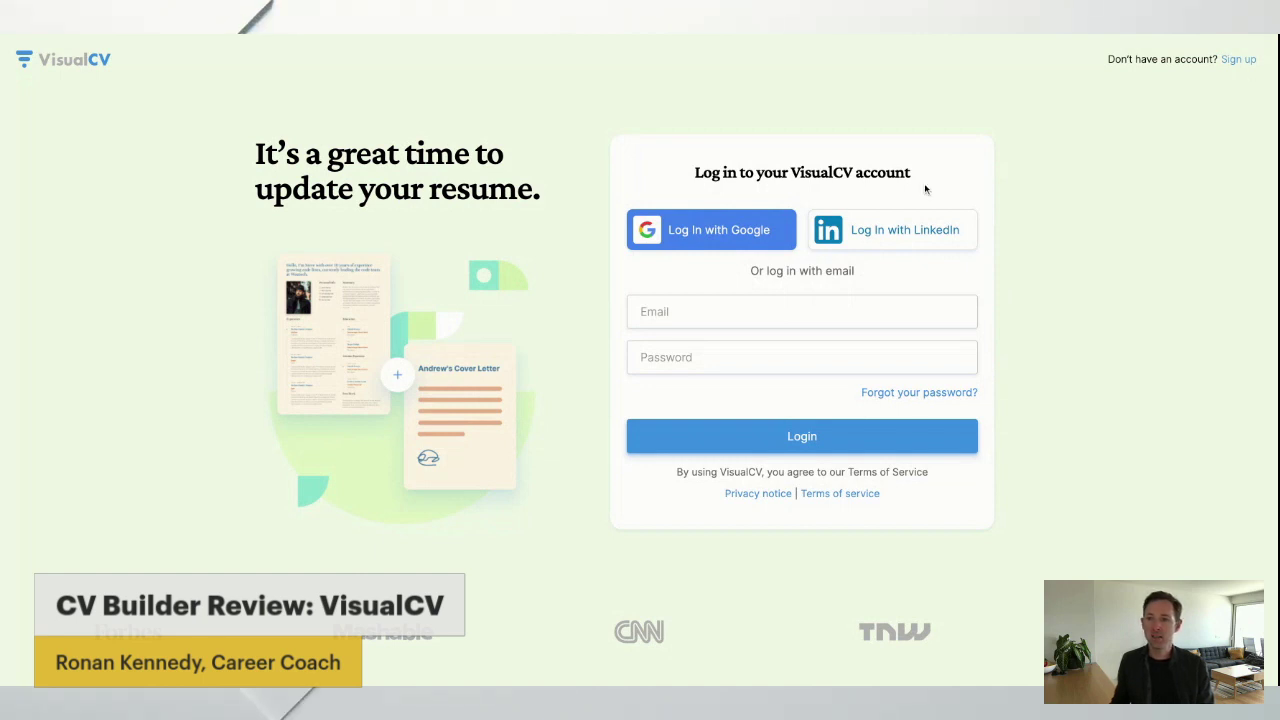
Choose to log in to VisualCV with a Google account.
click(709, 232)
Continue with the Google account, then scroll through the dashboard sections and back to the top.
click(571, 339)
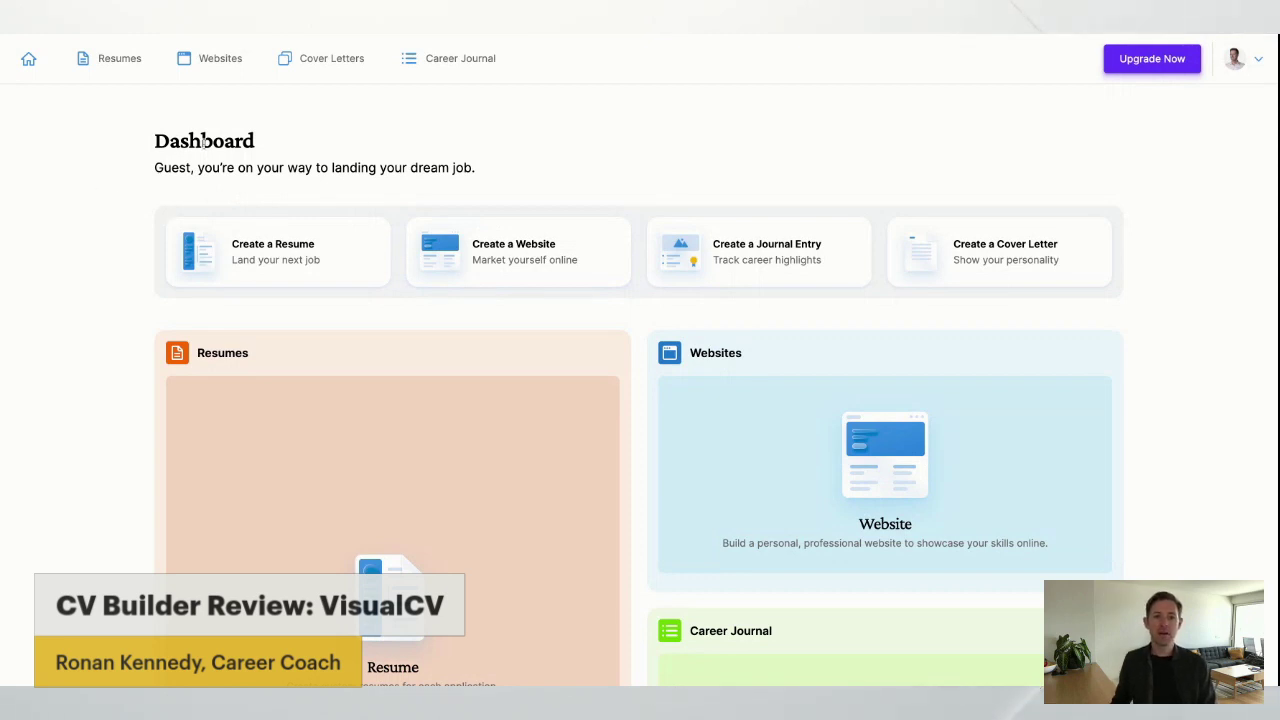
scroll(137, 197, down, 1)
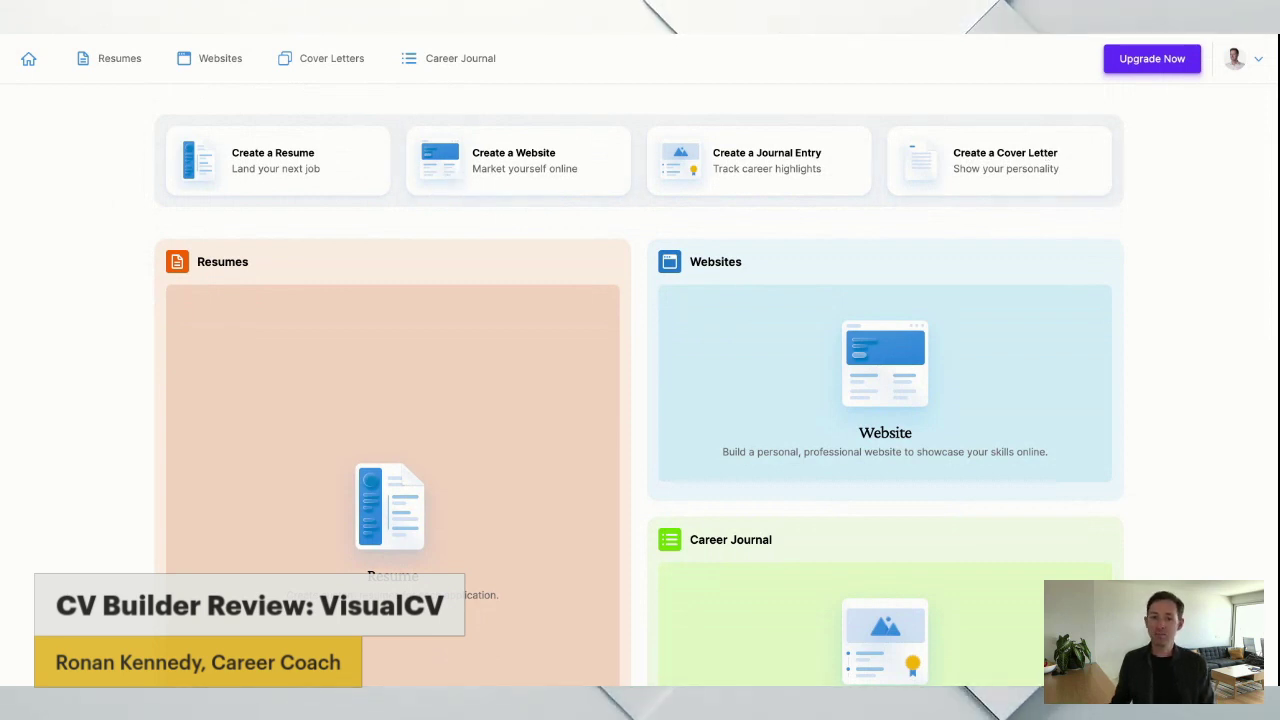
scroll(37, 158, down, 1)
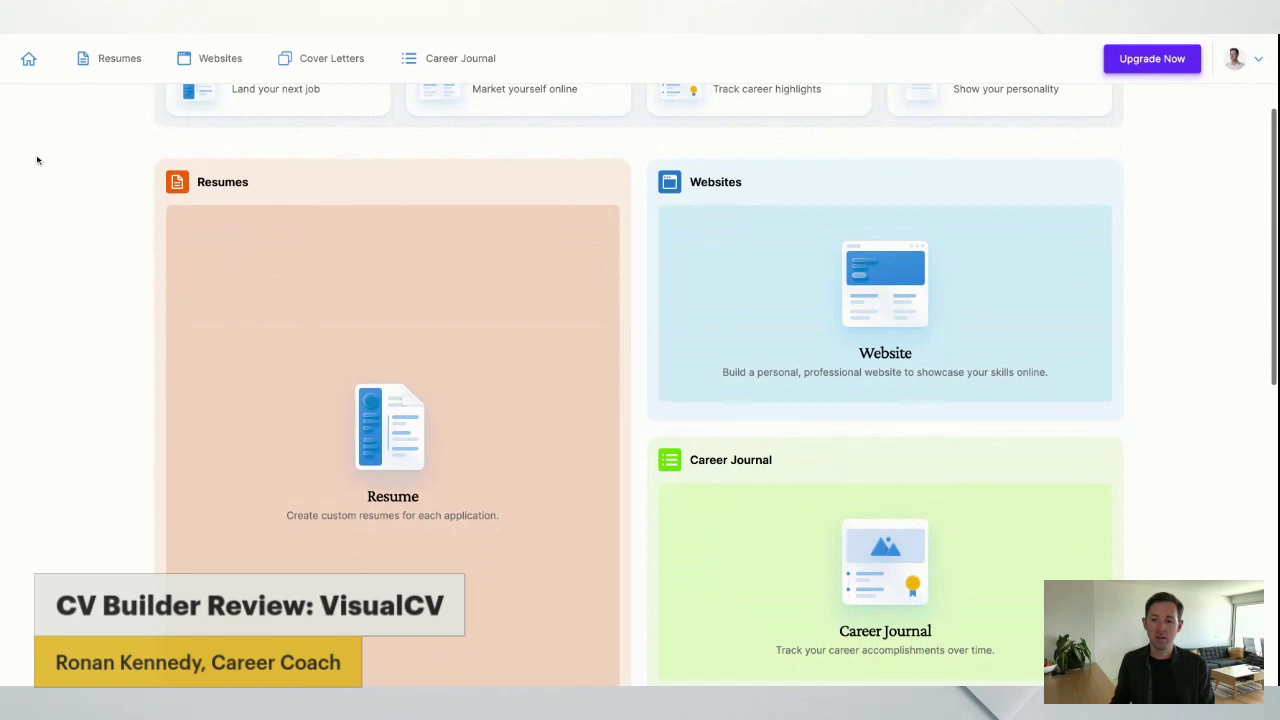
scroll(37, 160, down, 2)
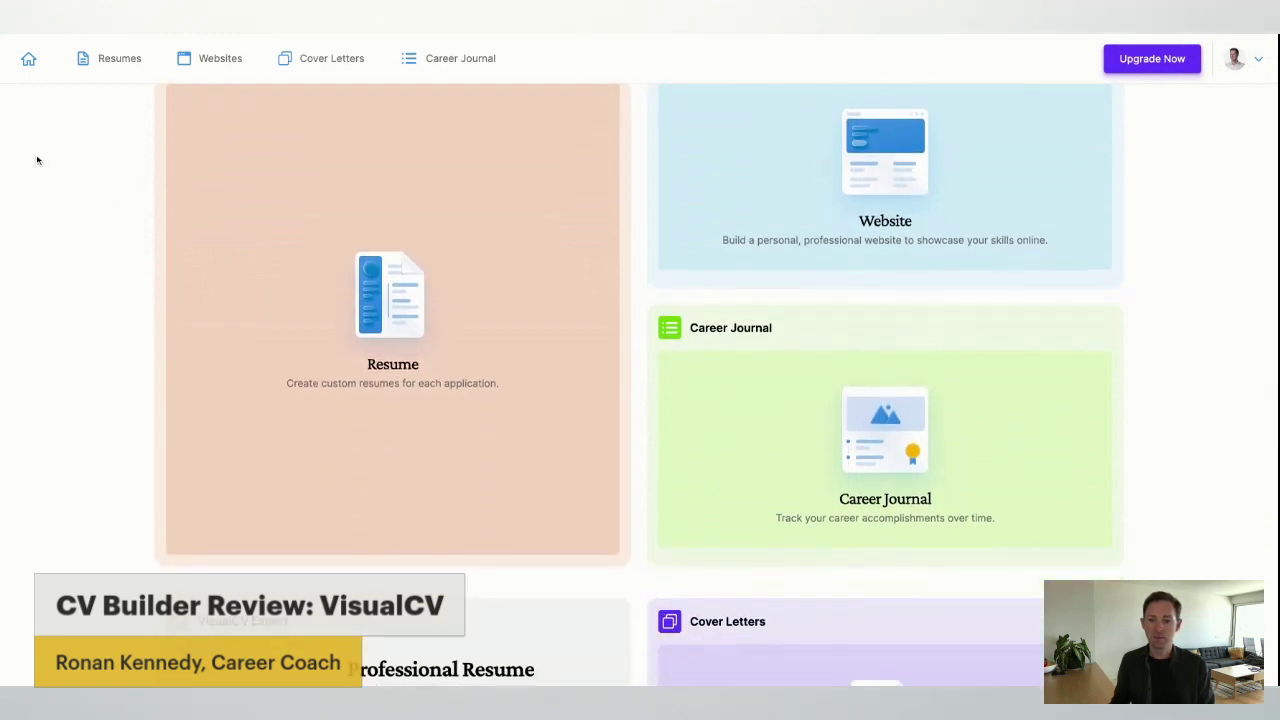
scroll(37, 160, down, 5)
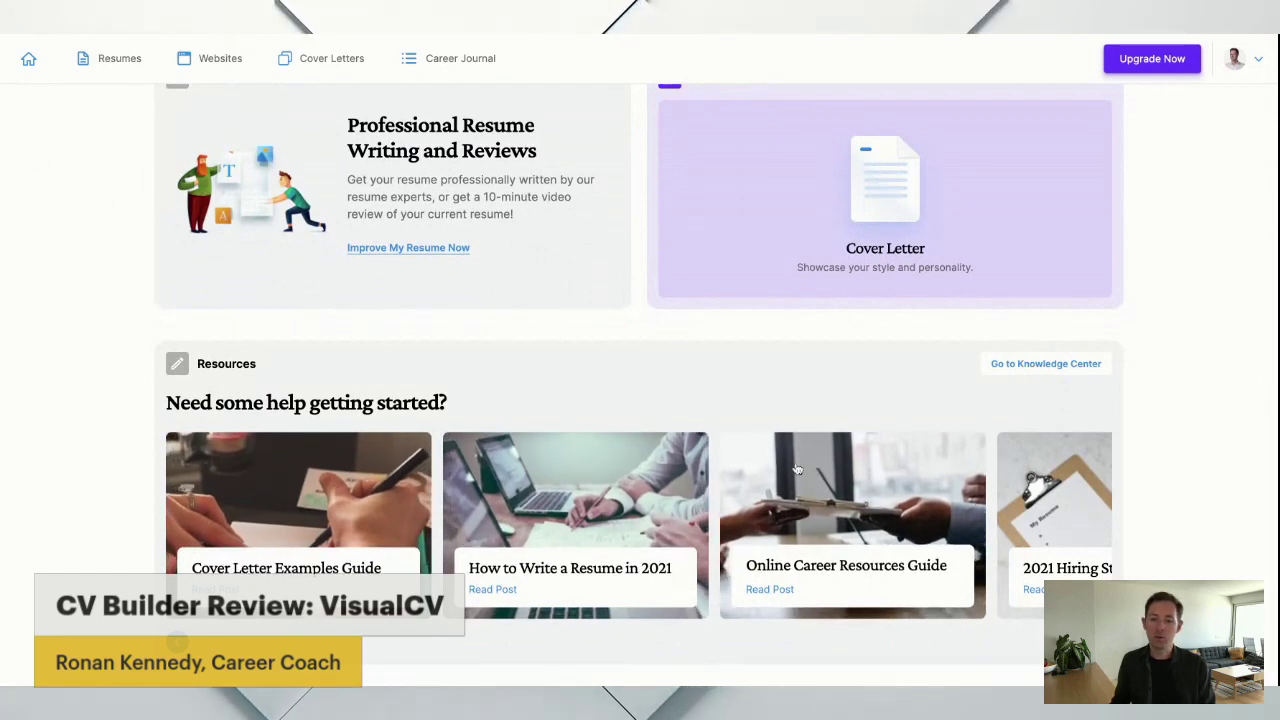
scroll(800, 468, down, 1)
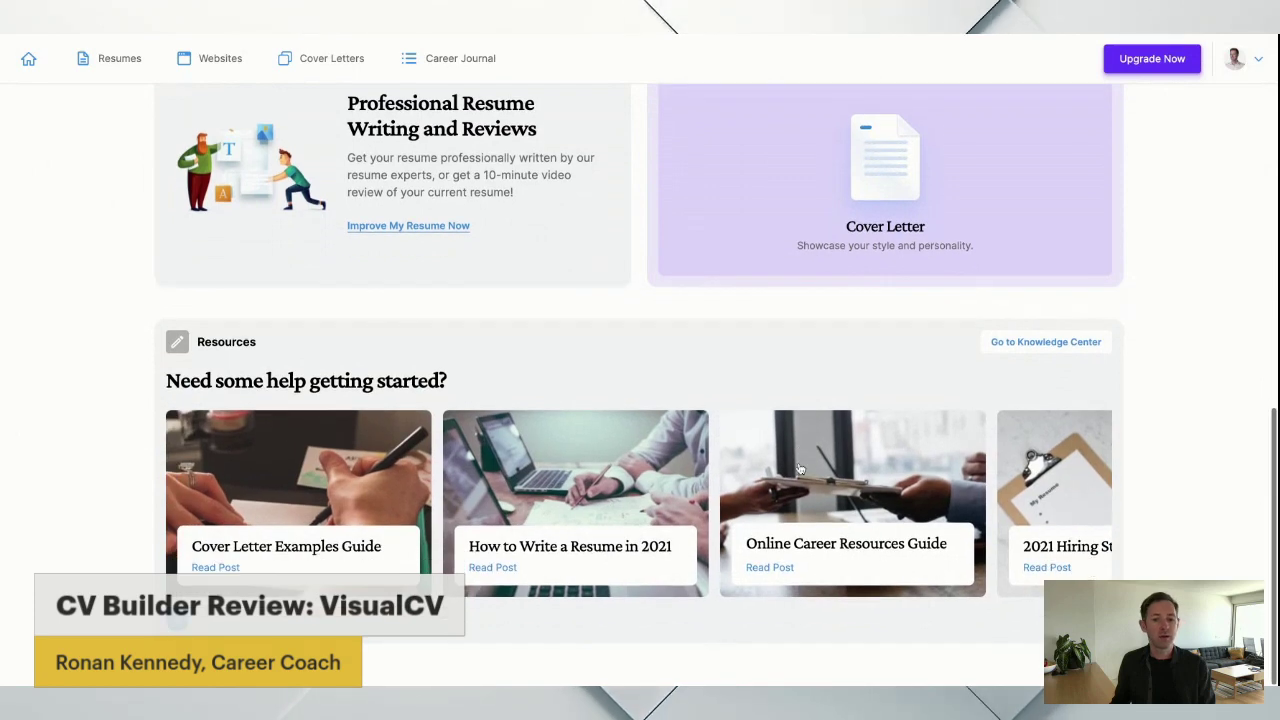
scroll(850, 490, right, 3)
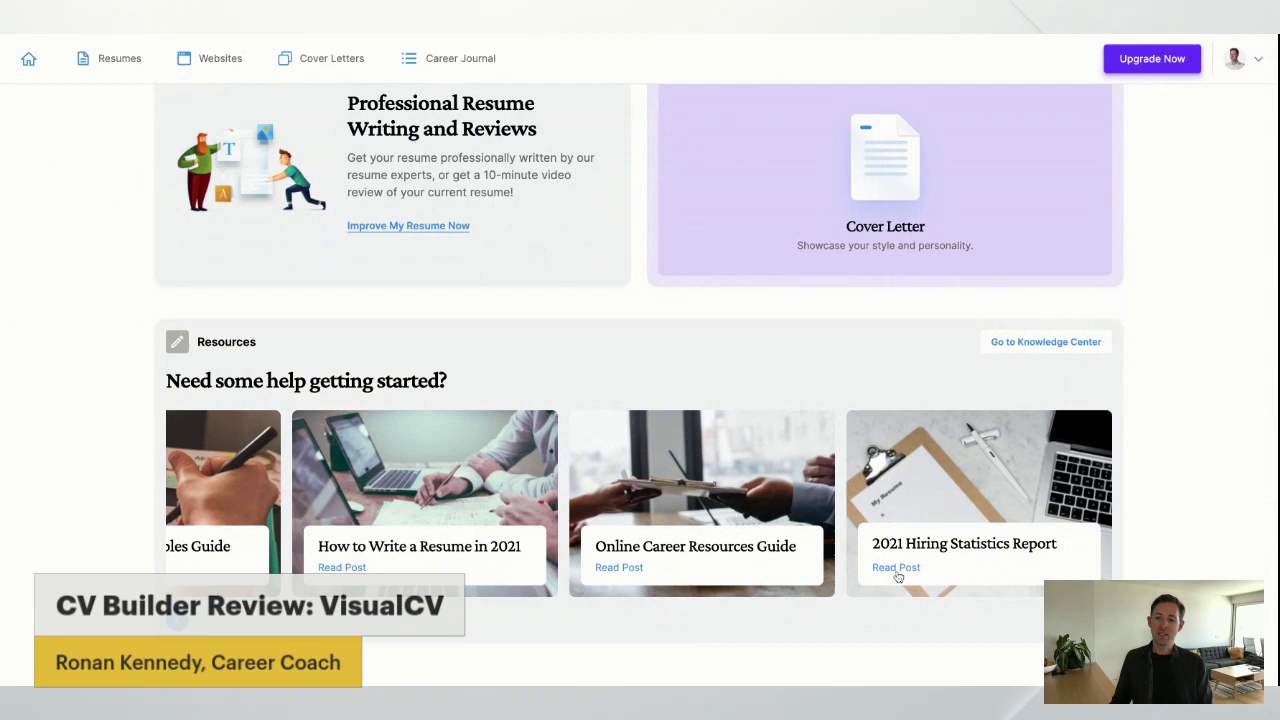
scroll(720, 486, up, 3)
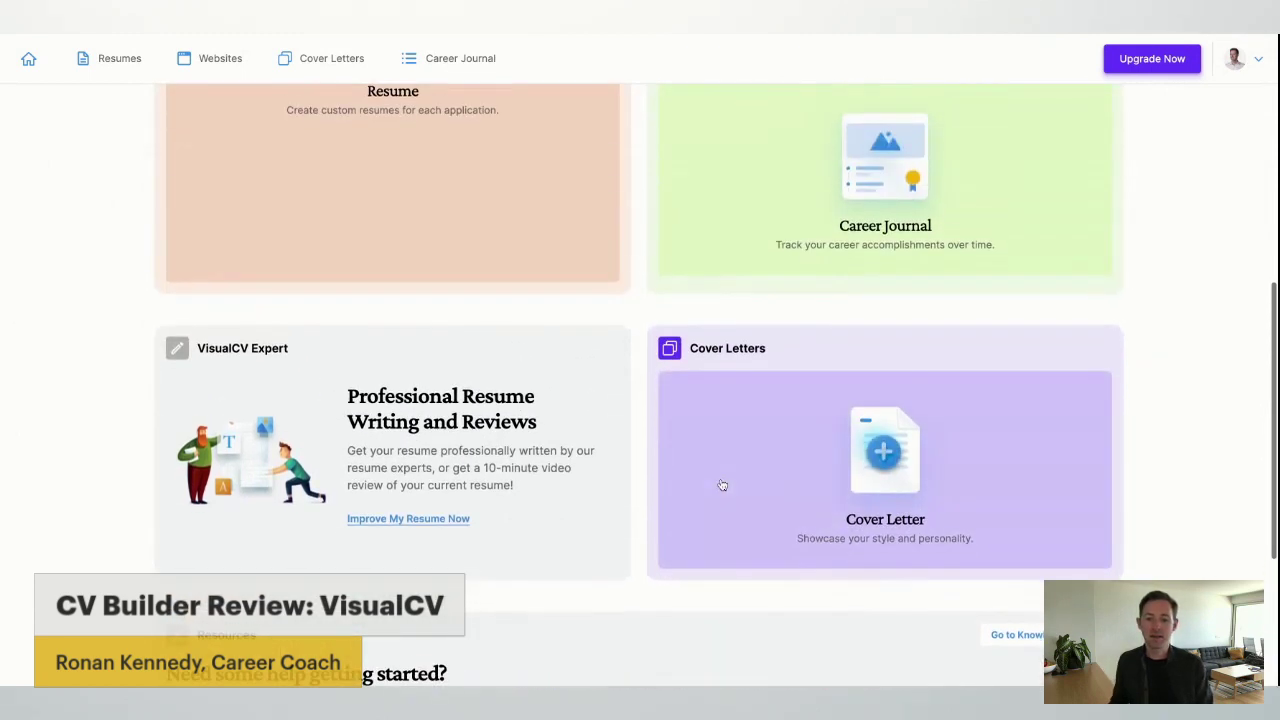
scroll(604, 505, up, 4)
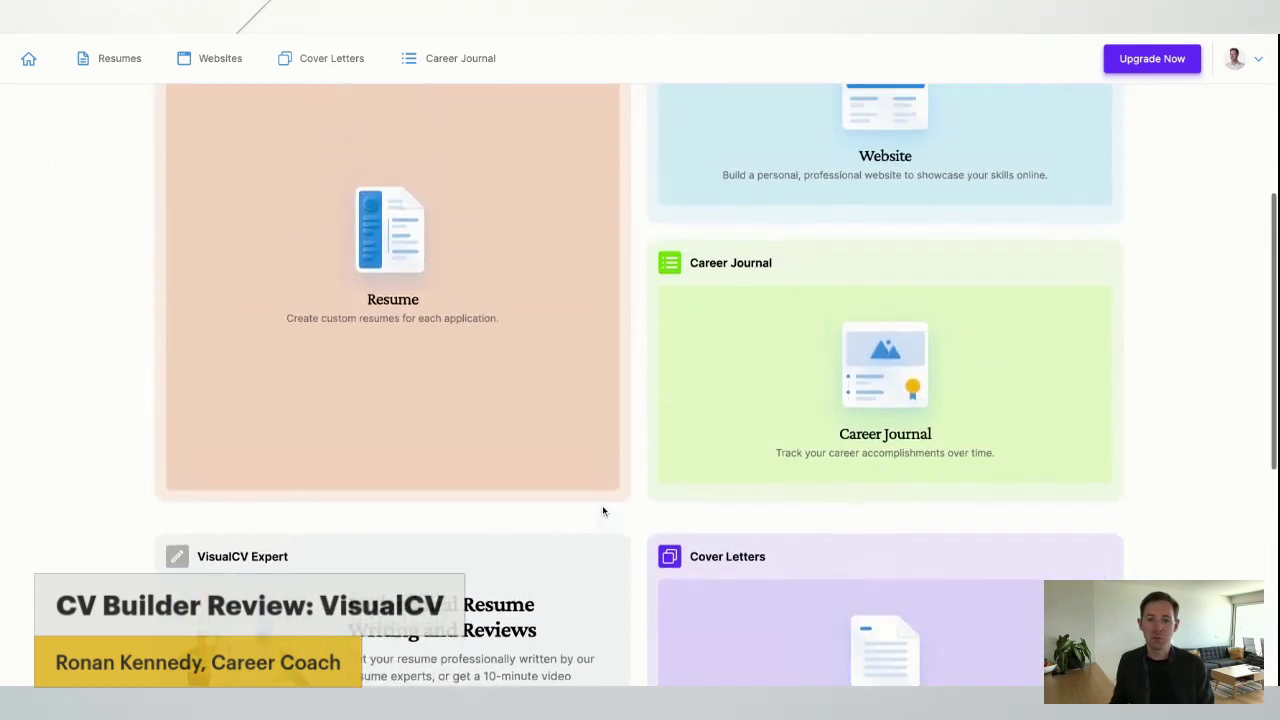
scroll(580, 490, up, 2)
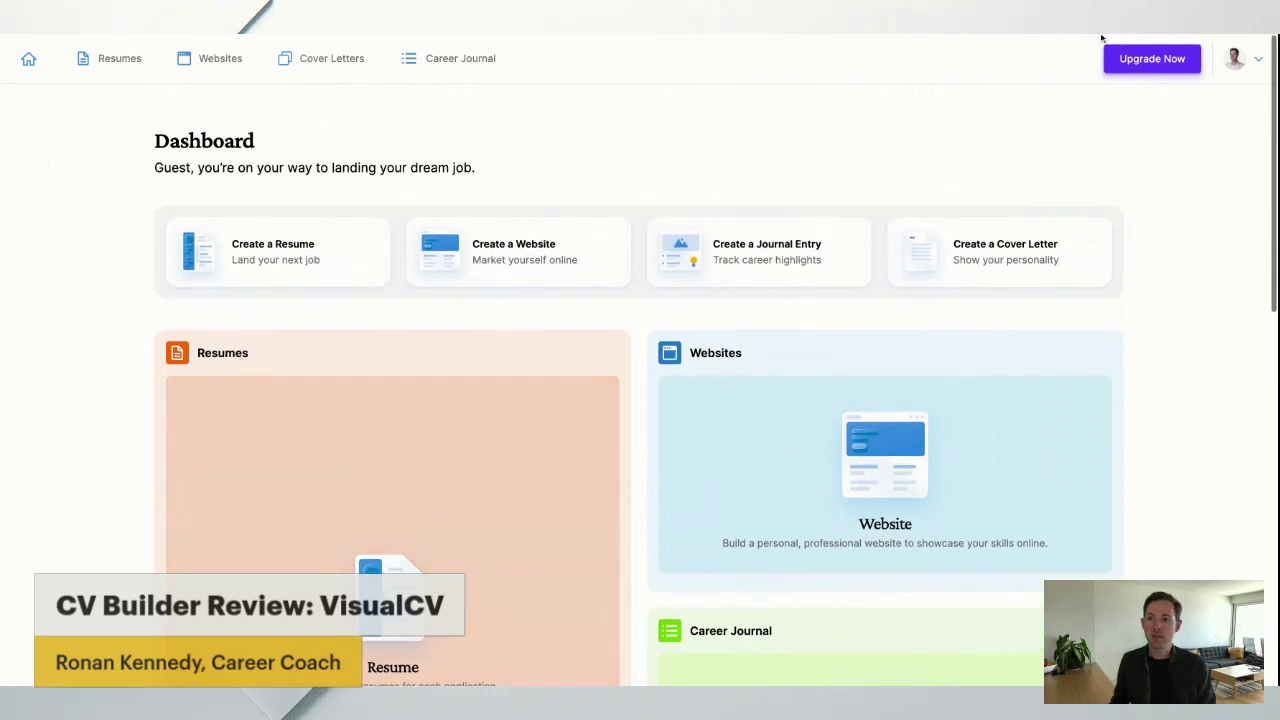
click(1159, 61)
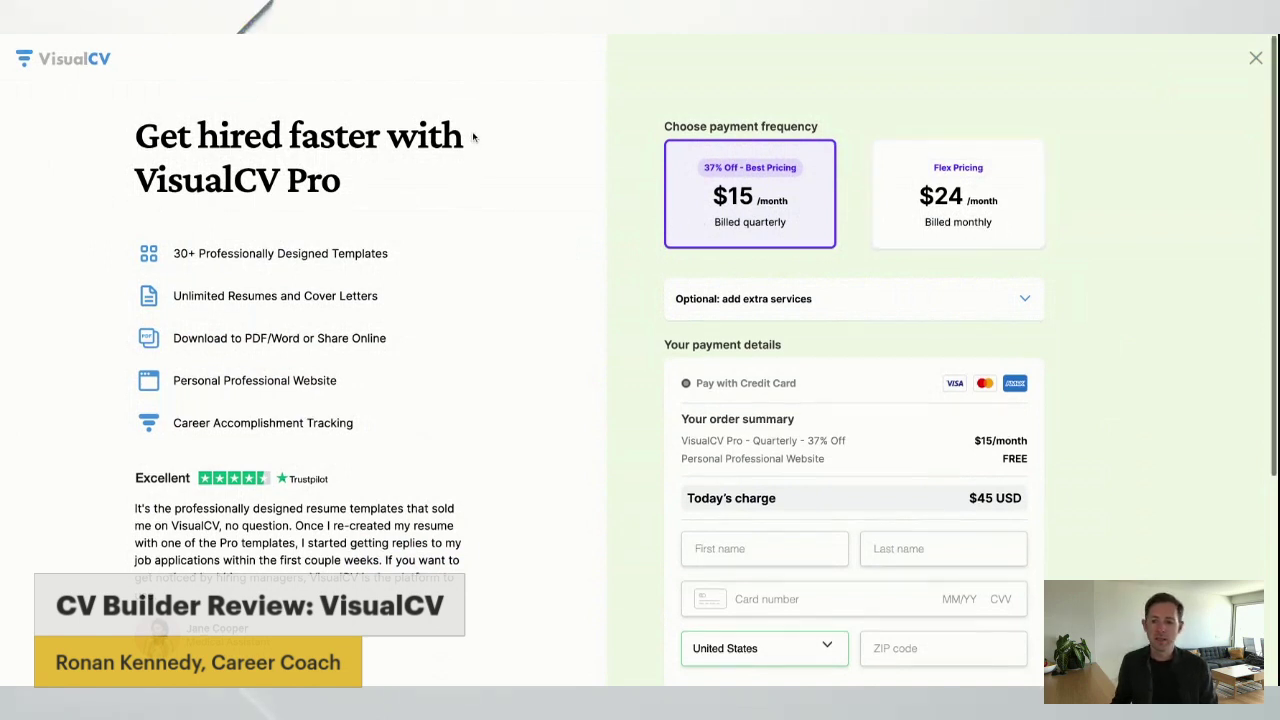
scroll(474, 137, down, 2)
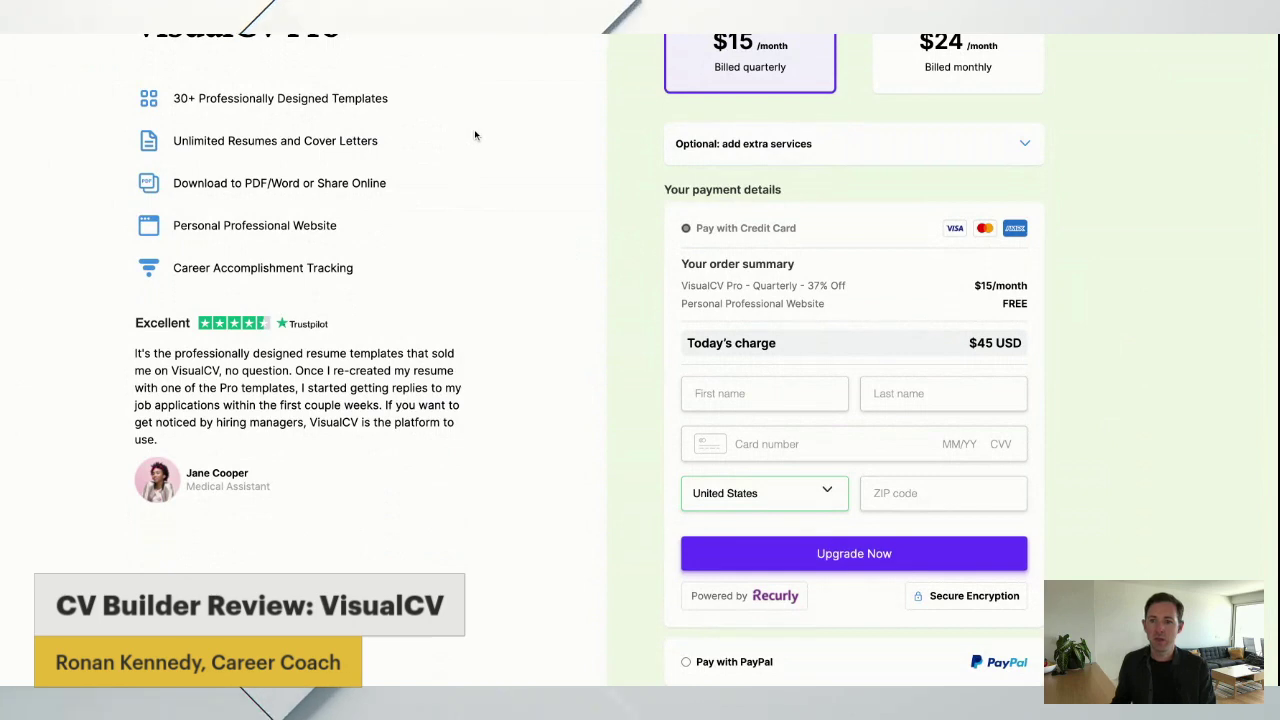
scroll(474, 129, up, 1)
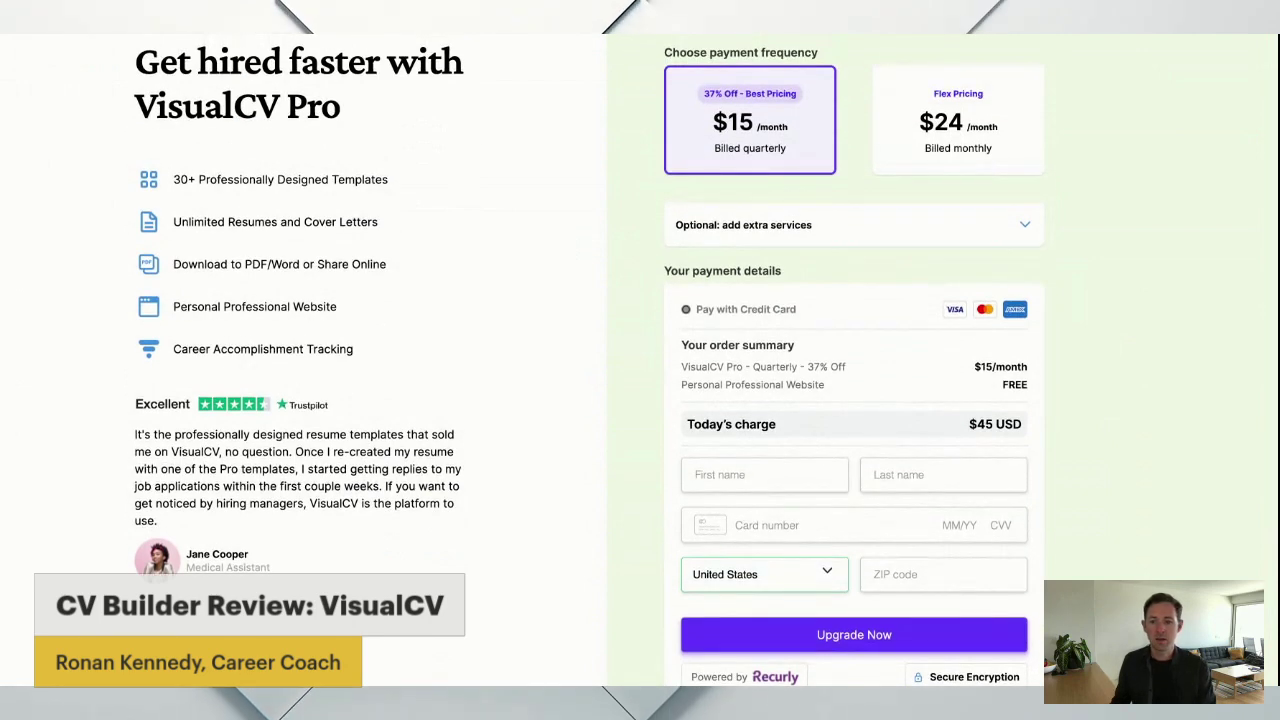
scroll(239, 37, up, 1)
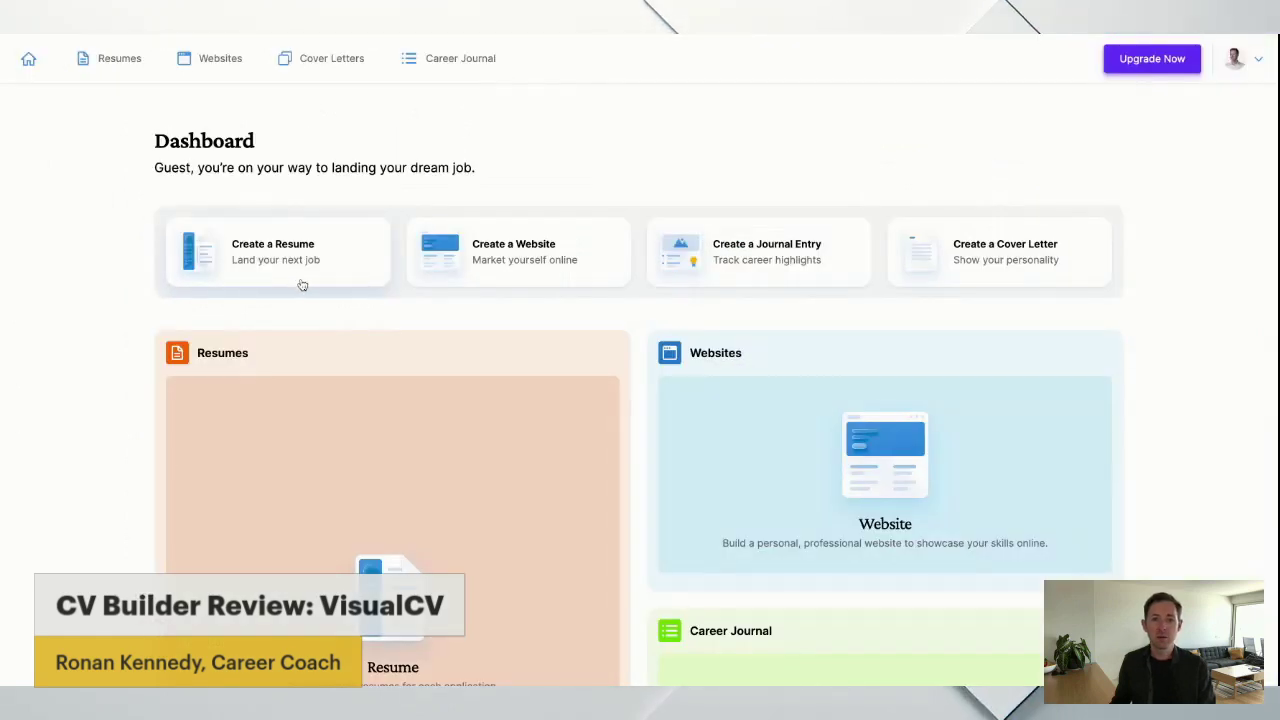
Start a new resume from the VisualCV dashboard.
click(294, 241)
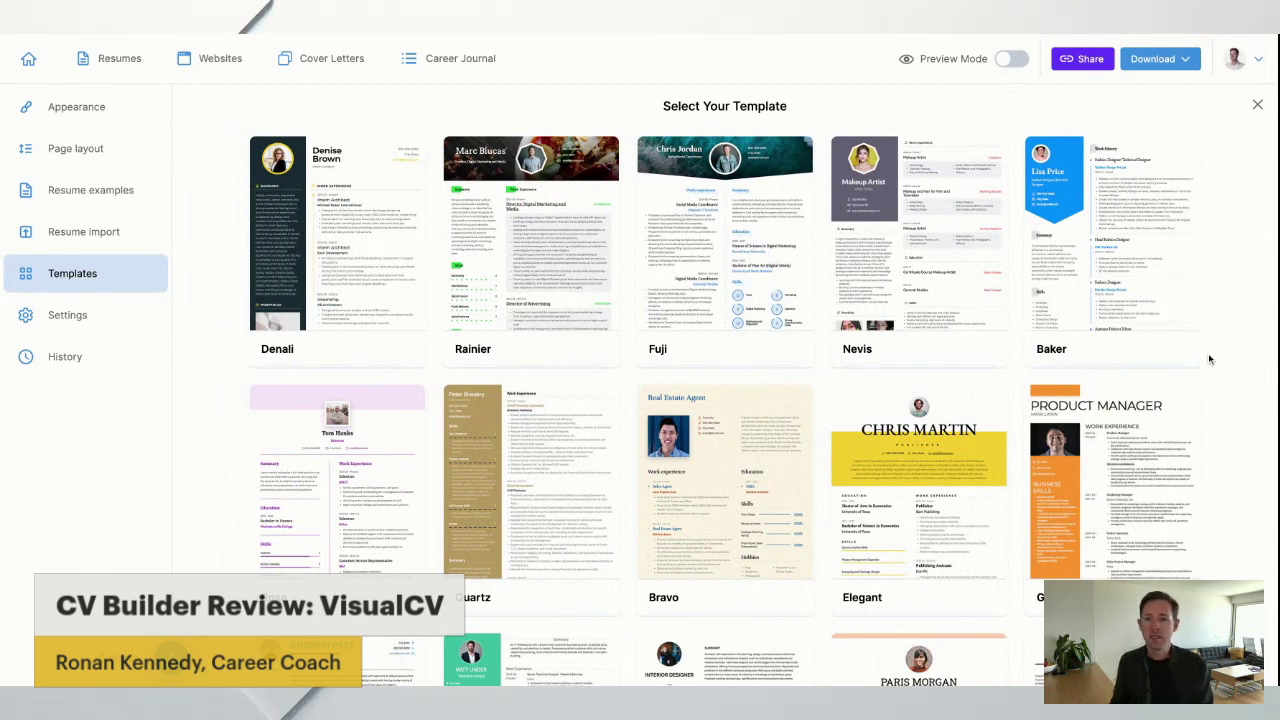
Browse the template gallery and apply the Arya template to the new resume.
scroll(1208, 359, down, 1)
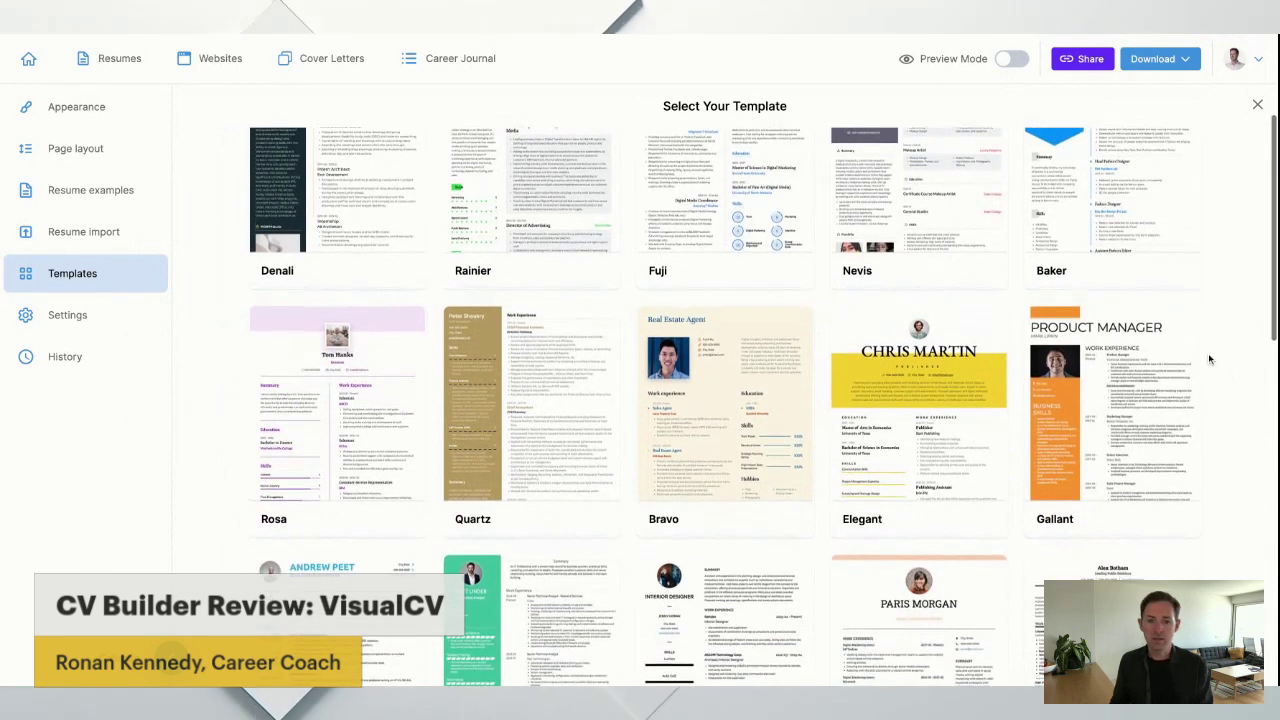
scroll(1208, 359, down, 1)
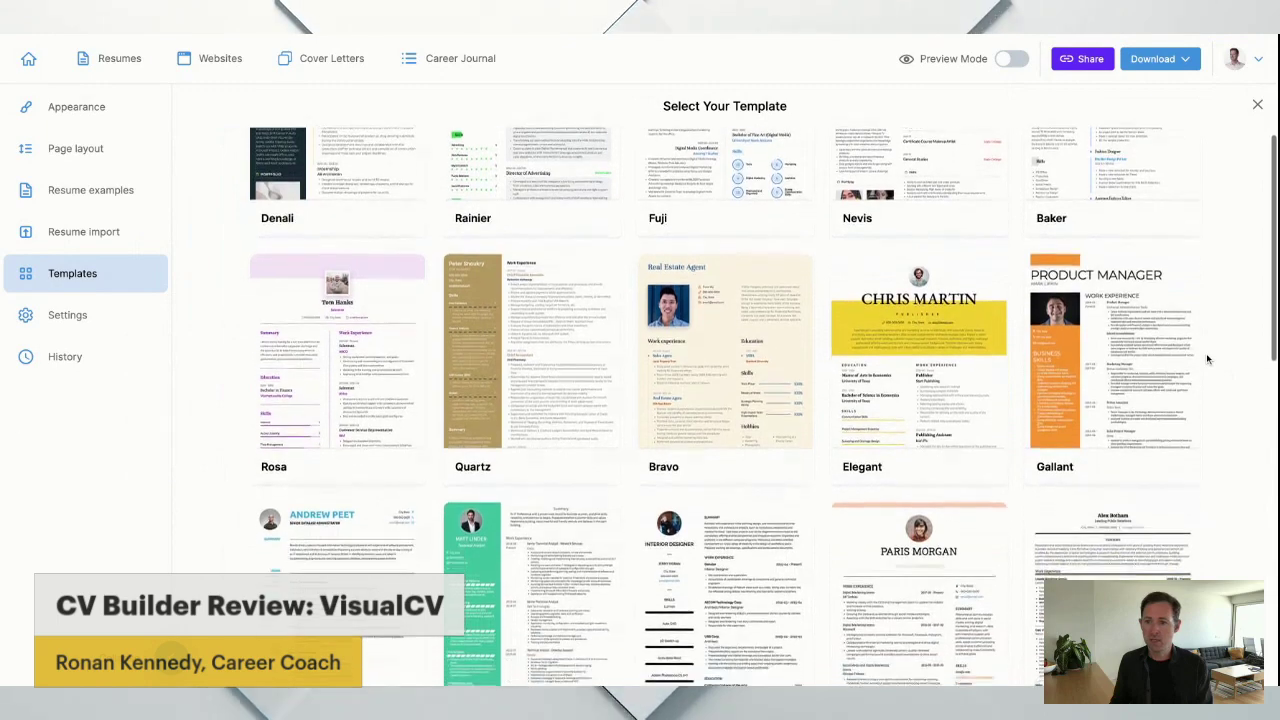
scroll(1208, 359, down, 1)
scroll(1208, 359, down, 3)
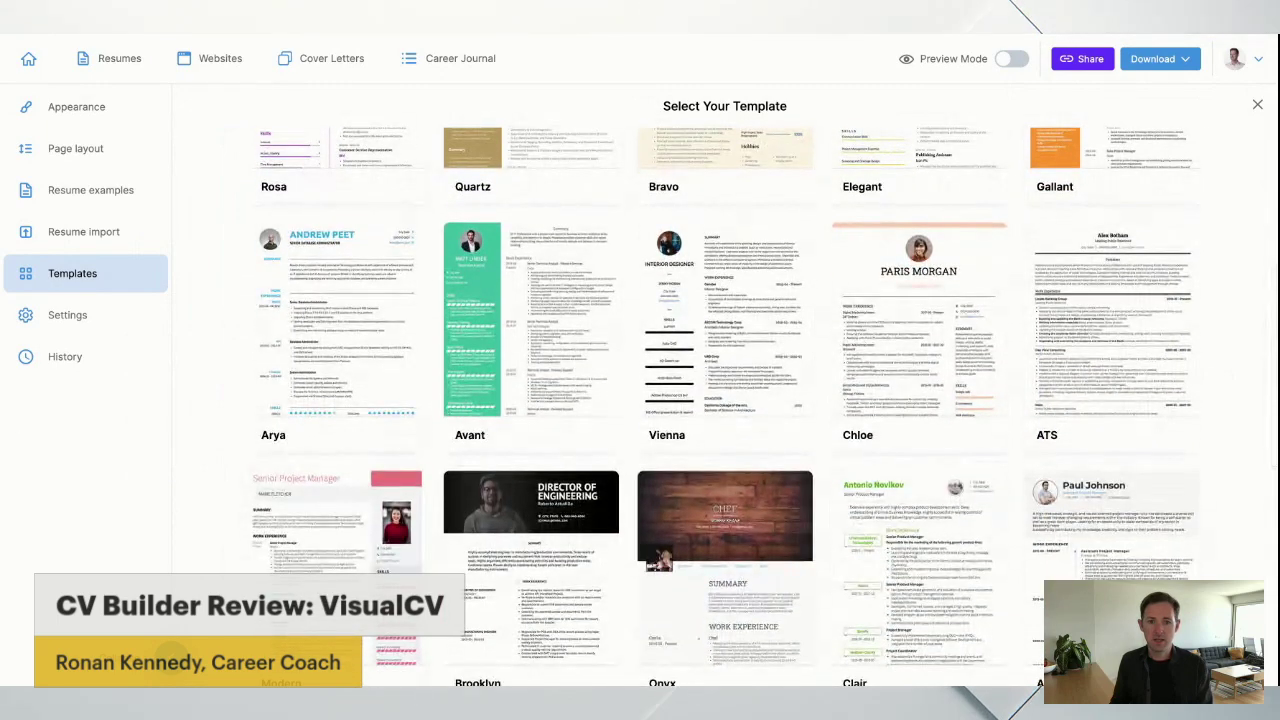
scroll(1208, 359, down, 1)
mouse_move(1172, 344)
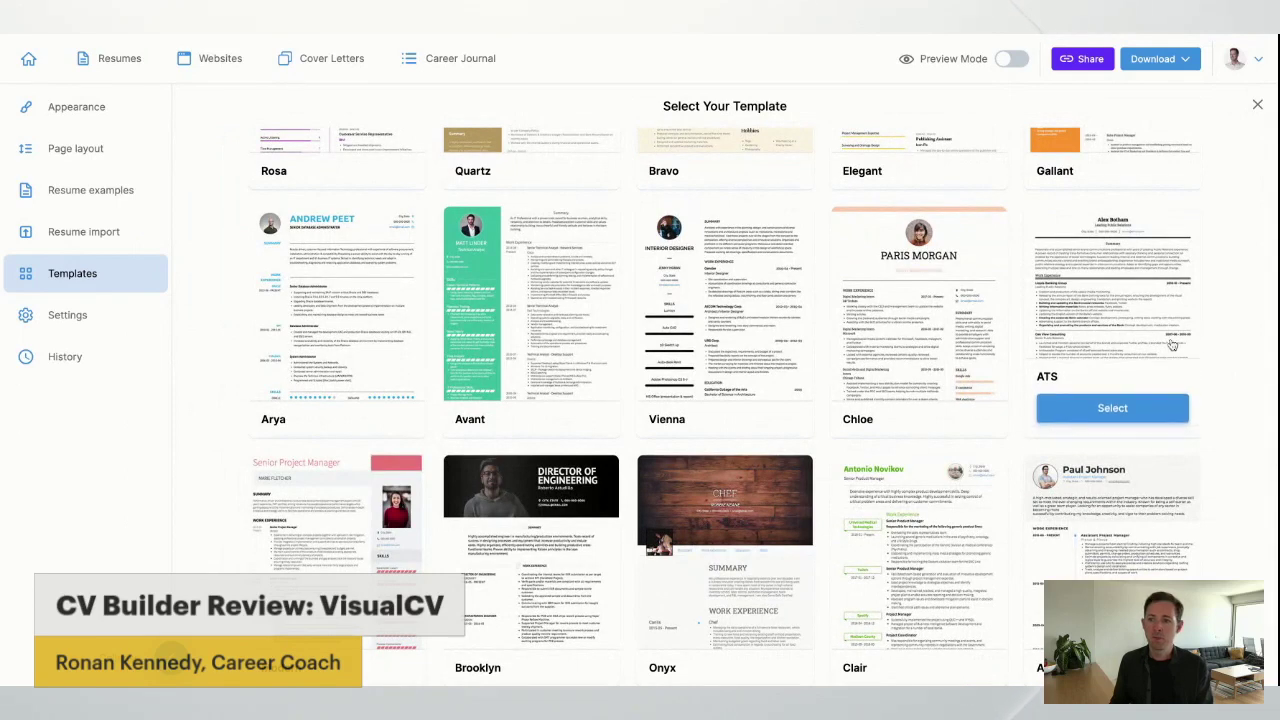
mouse_move(368, 263)
mouse_move(1080, 300)
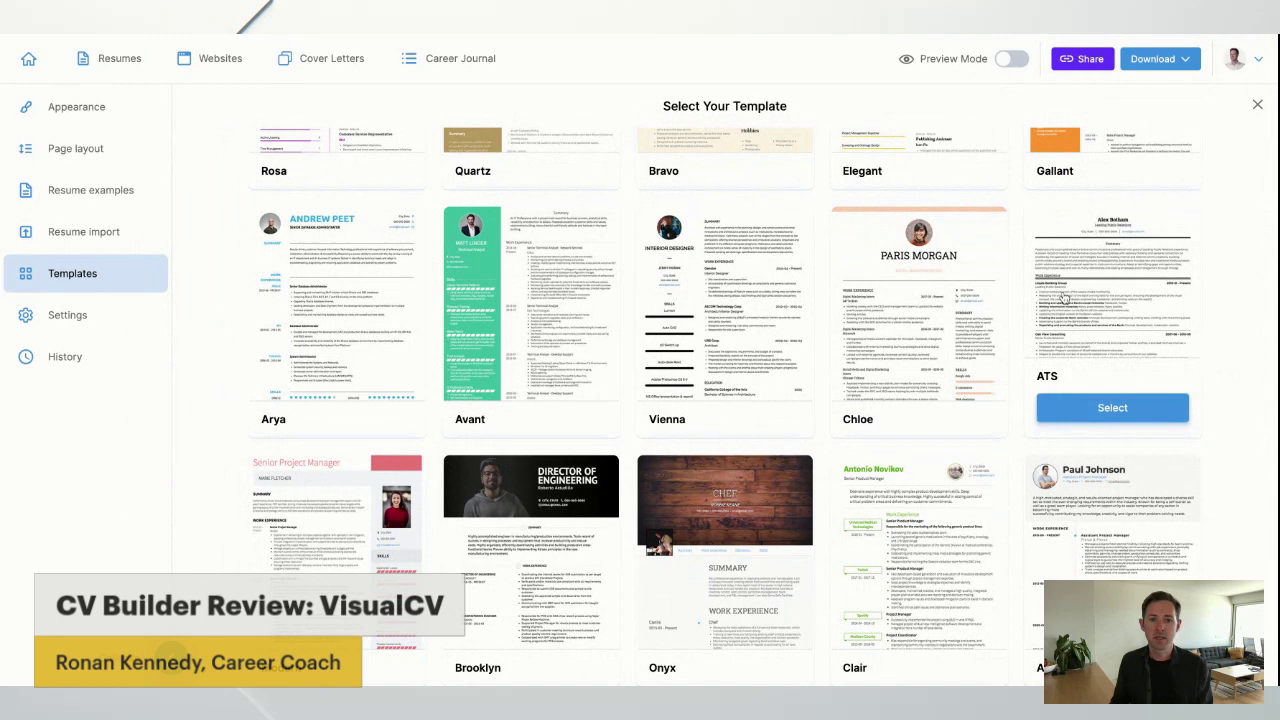
mouse_move(335, 287)
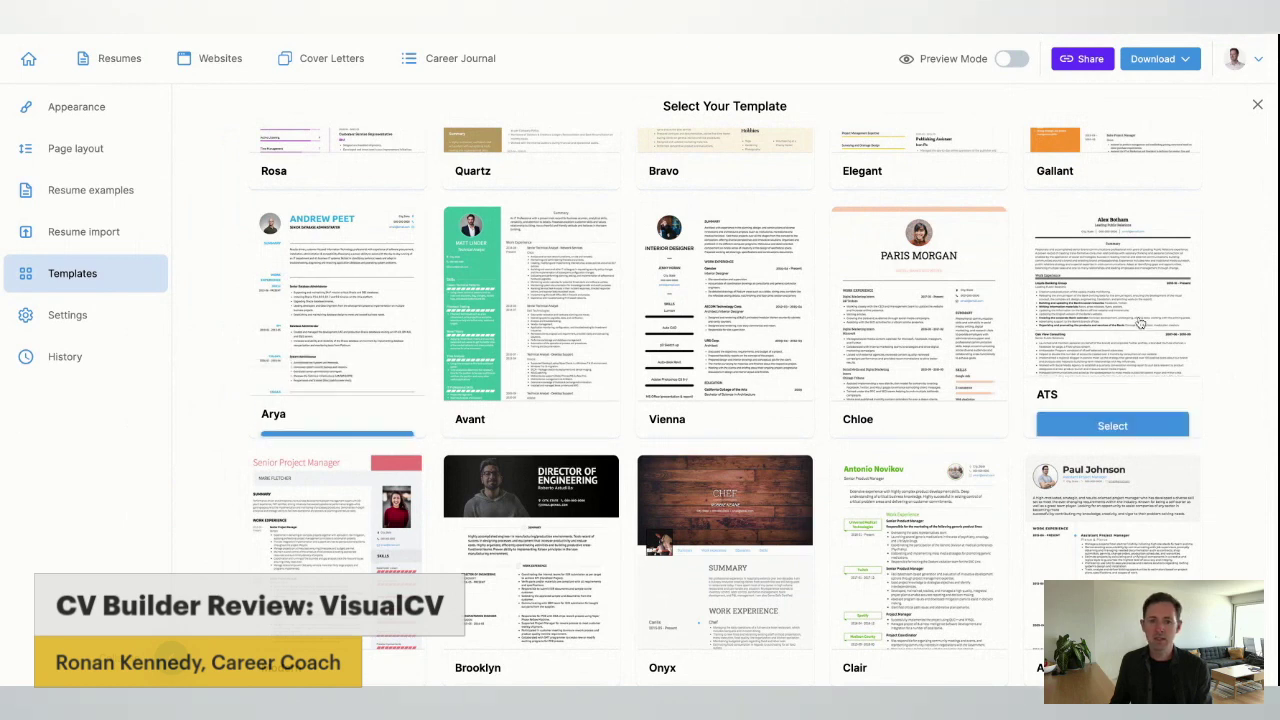
scroll(374, 259, down, 1)
click(374, 259)
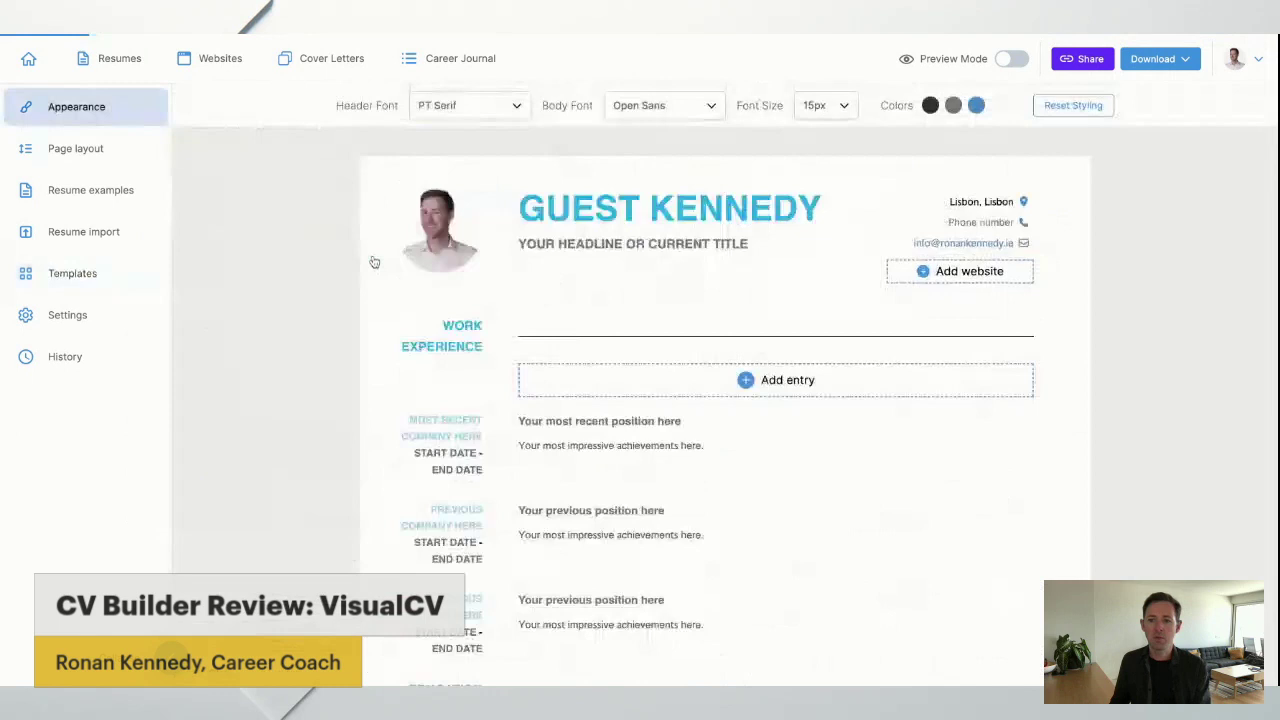
Enter the owner's full name in the header and start the CAREER COACH headline.
click(562, 207)
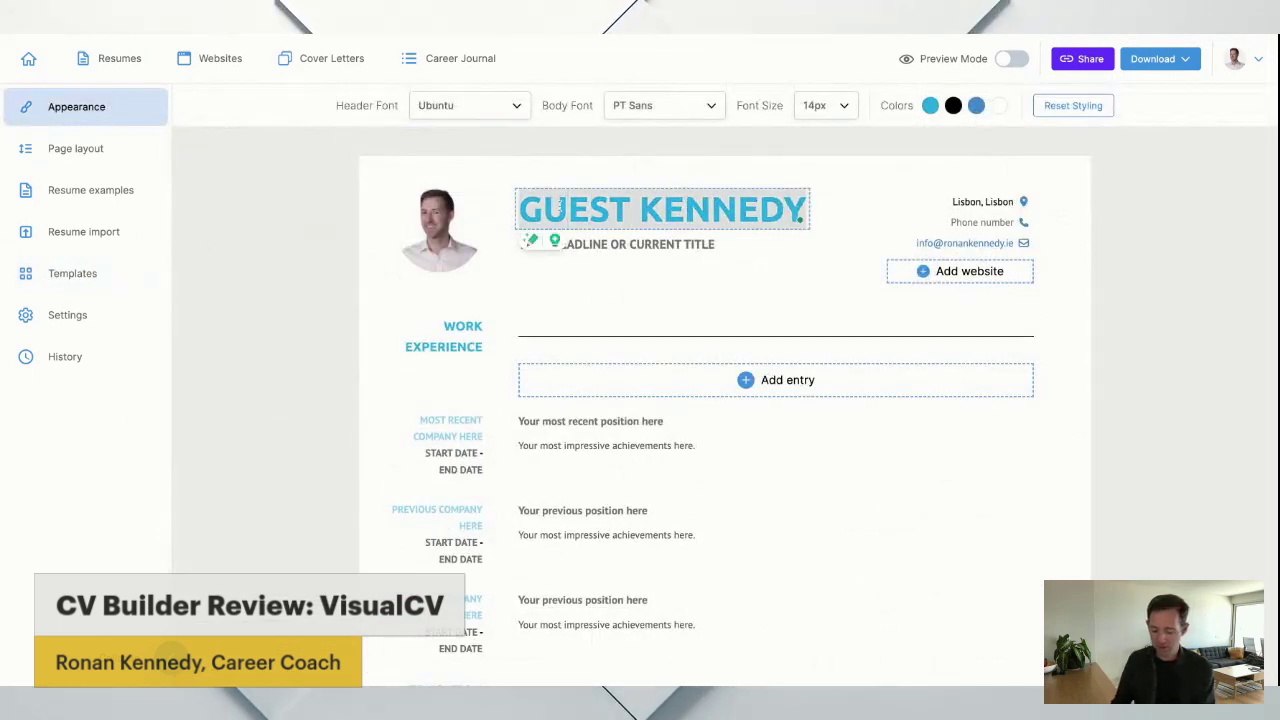
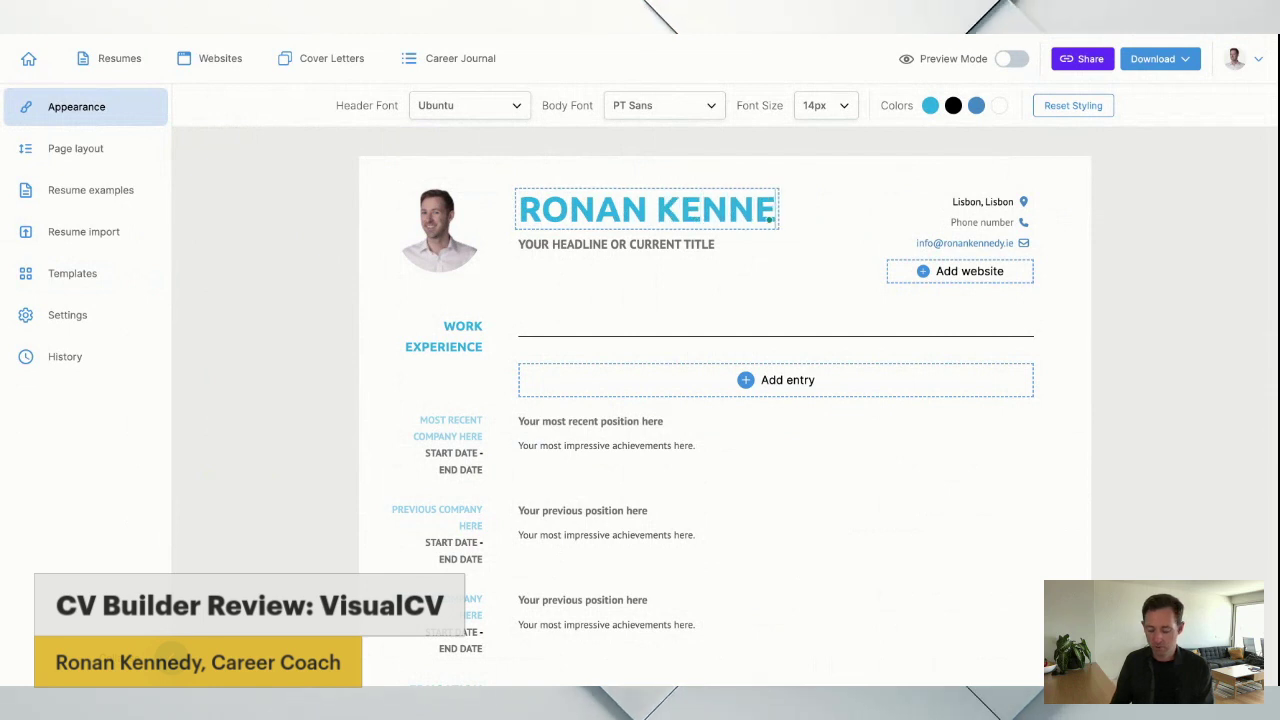
click(636, 251)
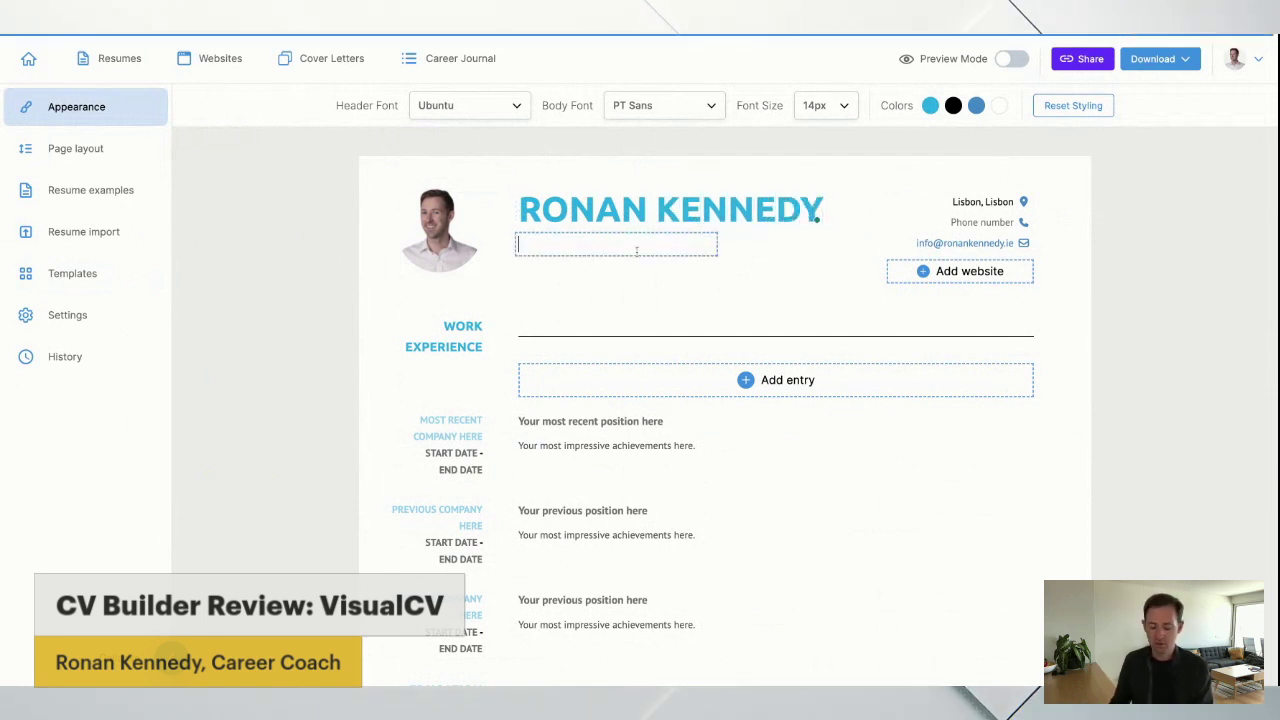
text(CAREER COACH)
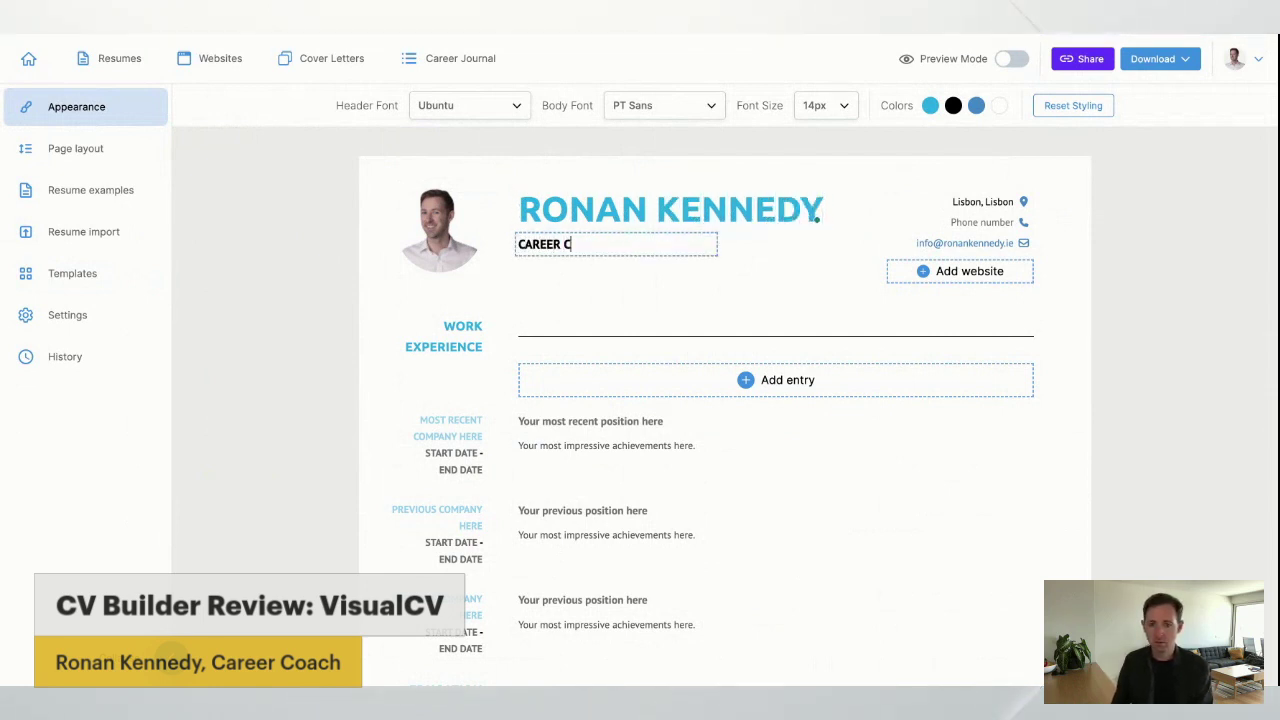
Replace the header location with Dublin and reopen the headline for editing.
triple_click(979, 203)
text(Dublin)
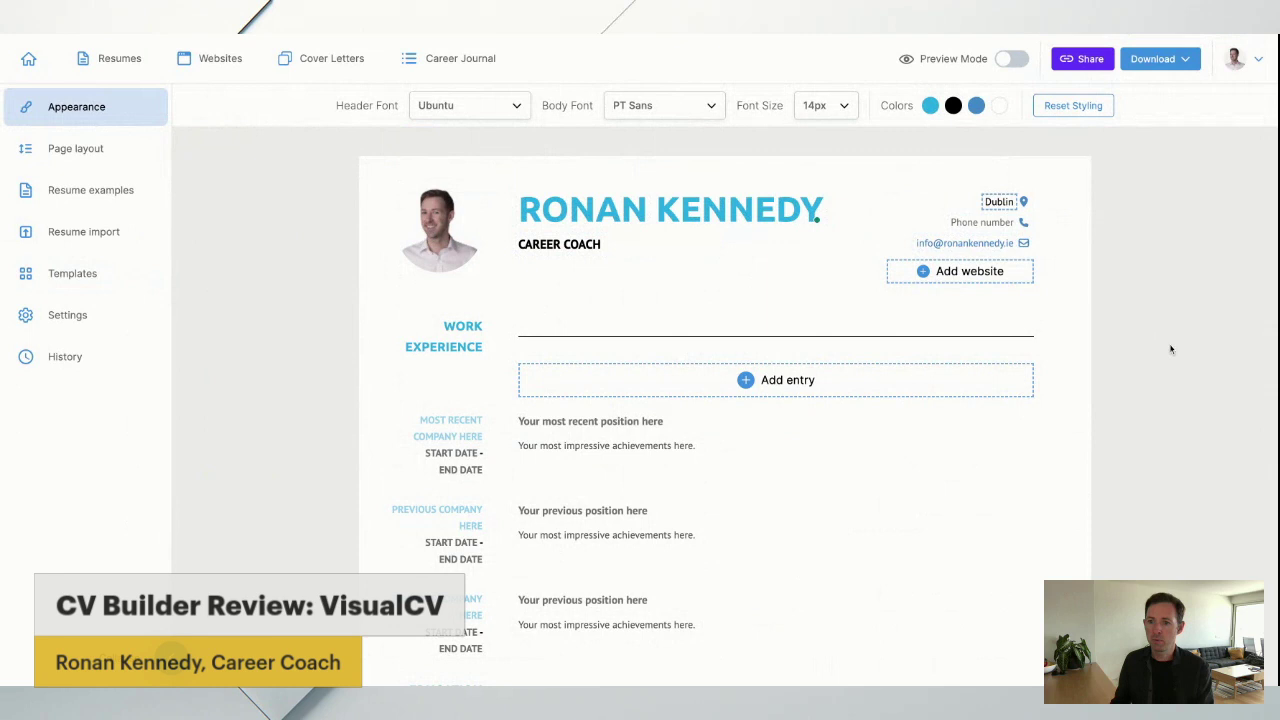
click(919, 221)
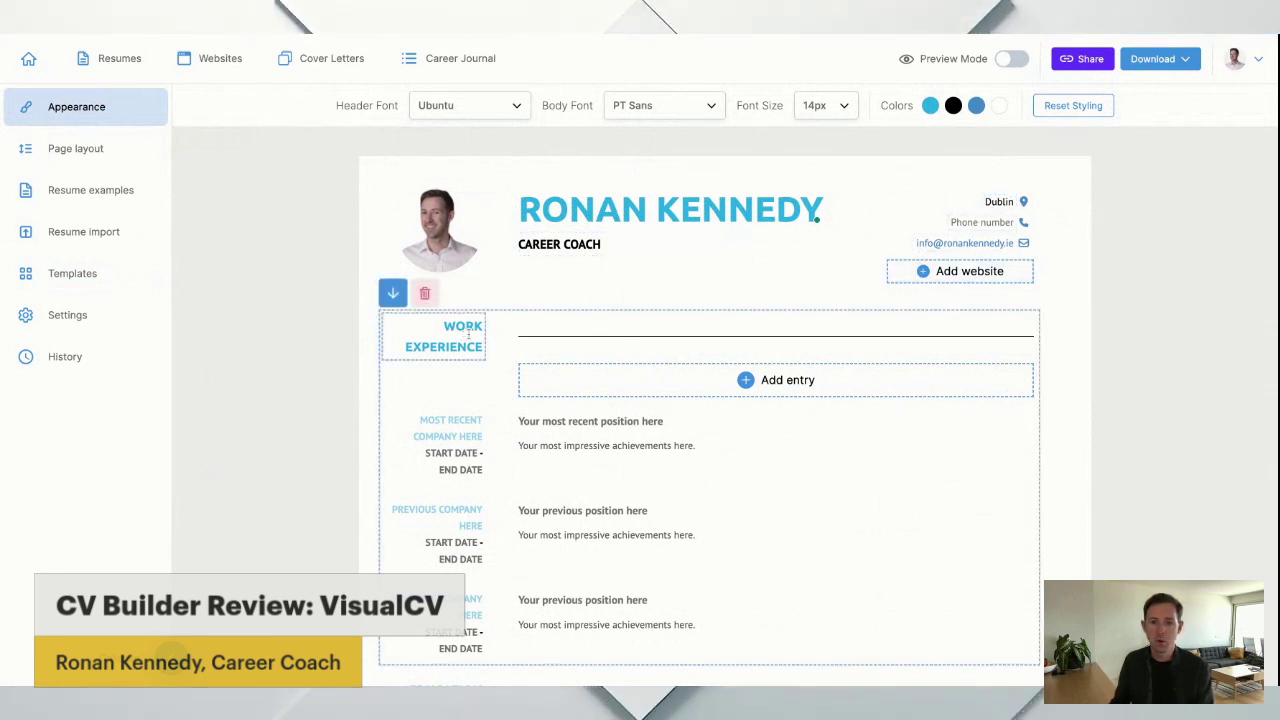
click(548, 252)
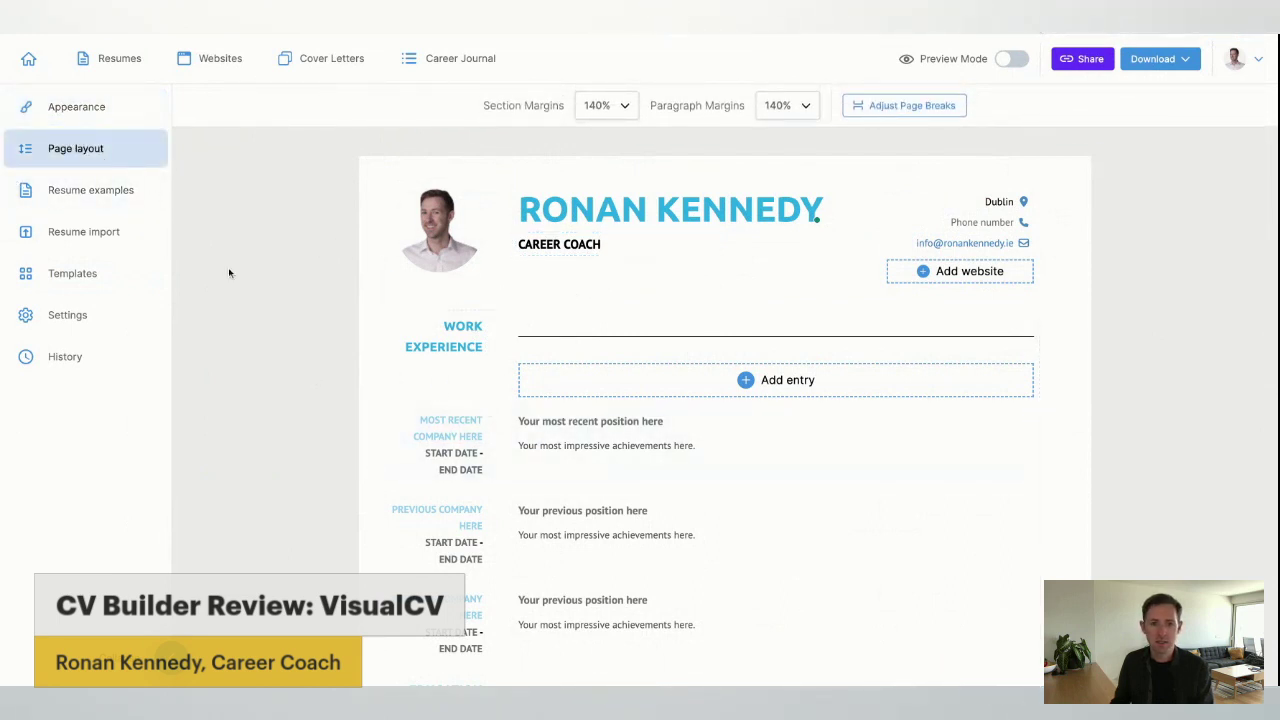
Add a Summary section reading 'Experienced in facilitating clients....'.
scroll(600, 391, down, 5)
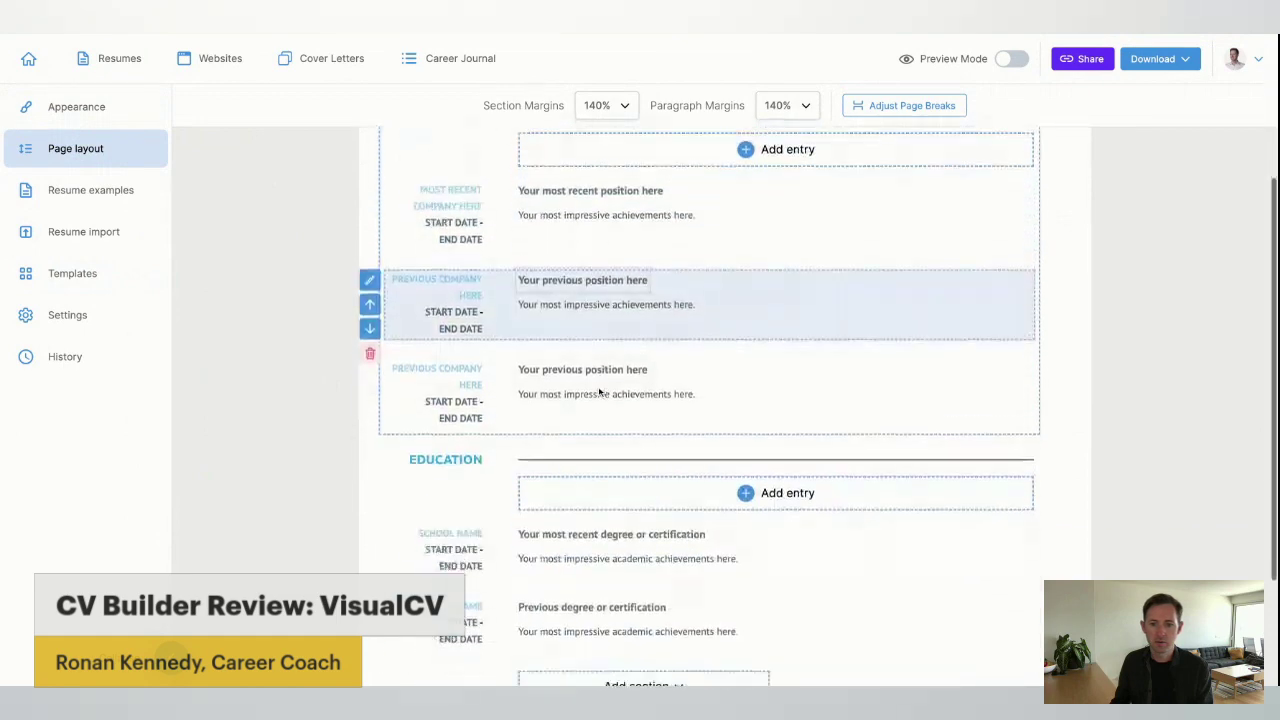
scroll(646, 451, down, 1)
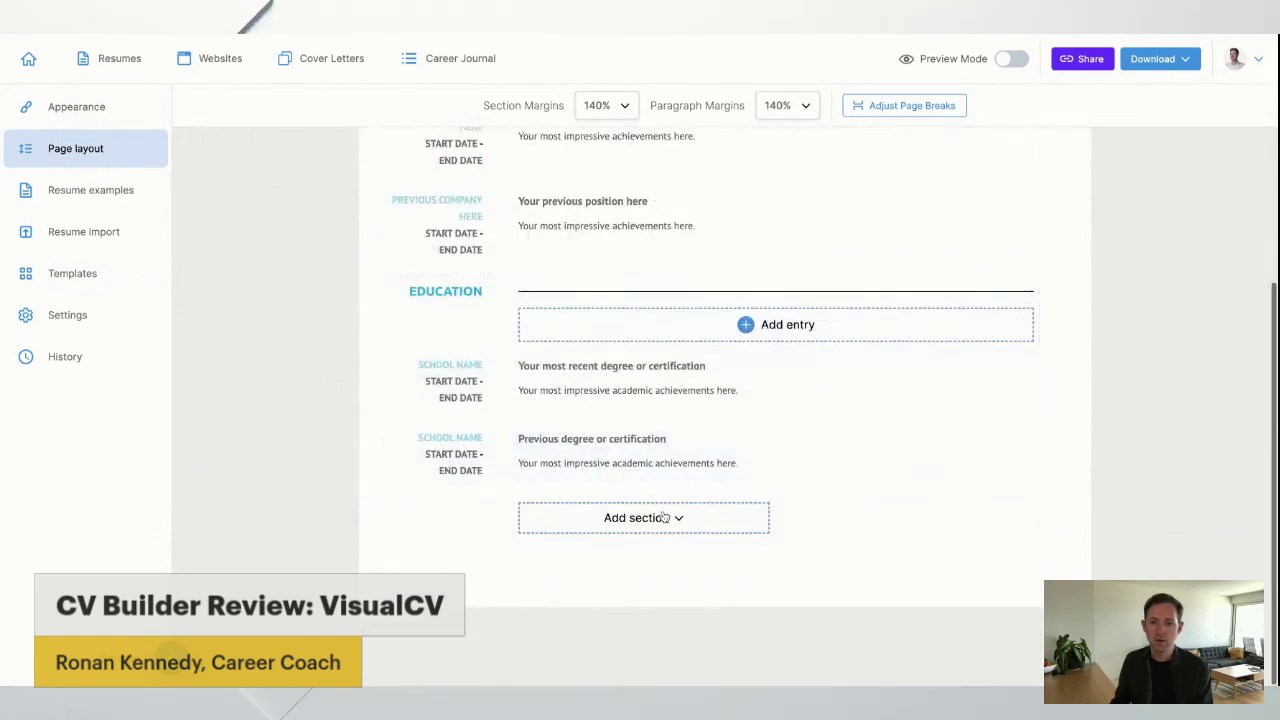
click(666, 518)
click(632, 550)
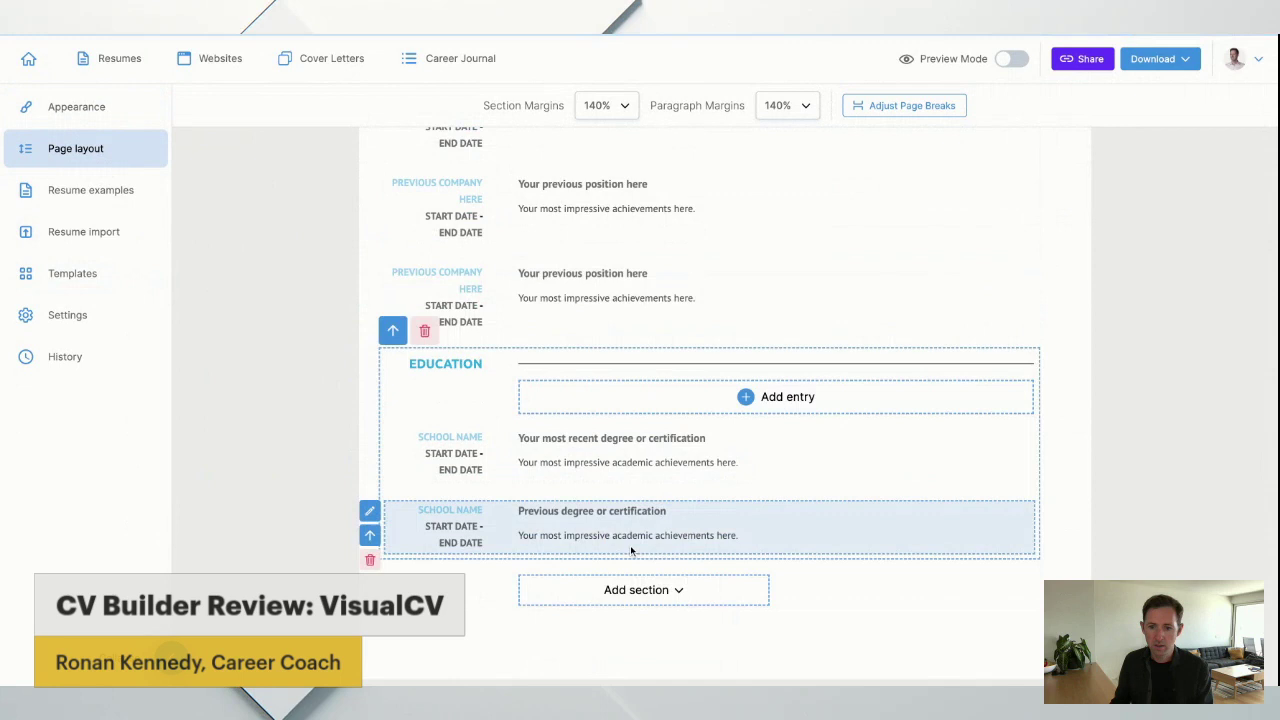
scroll(420, 512, up, 5)
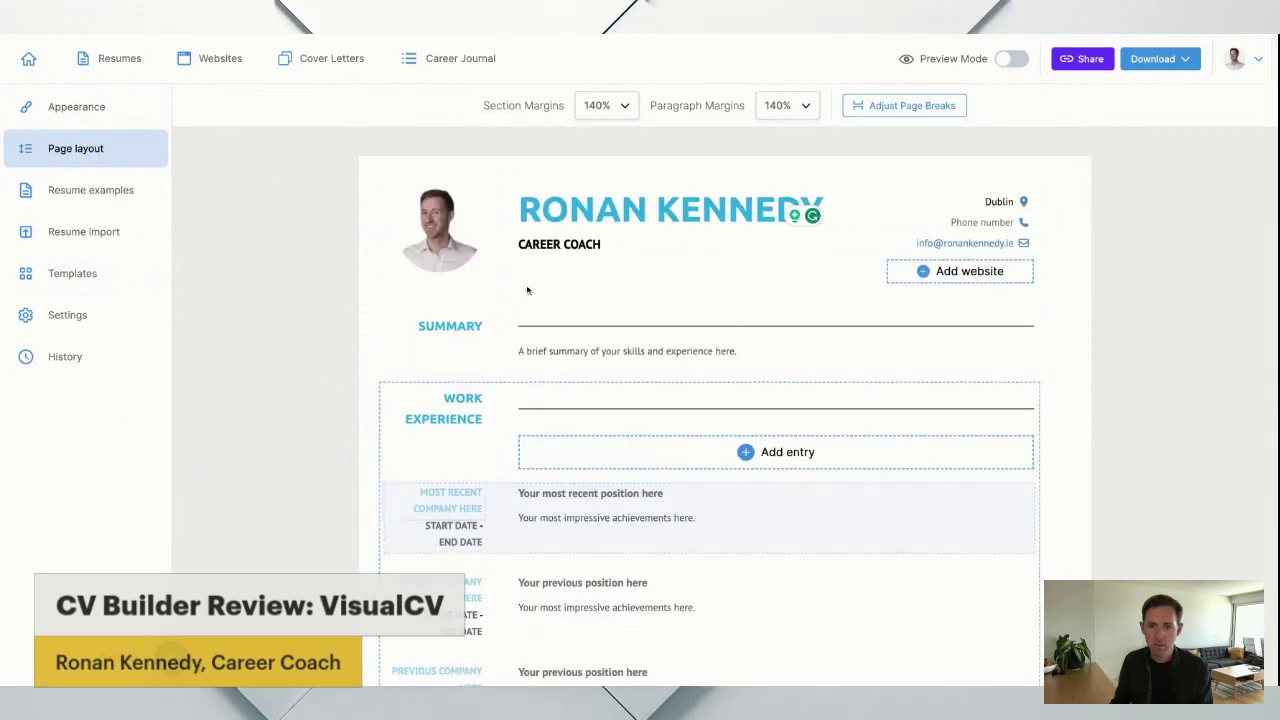
click(619, 357)
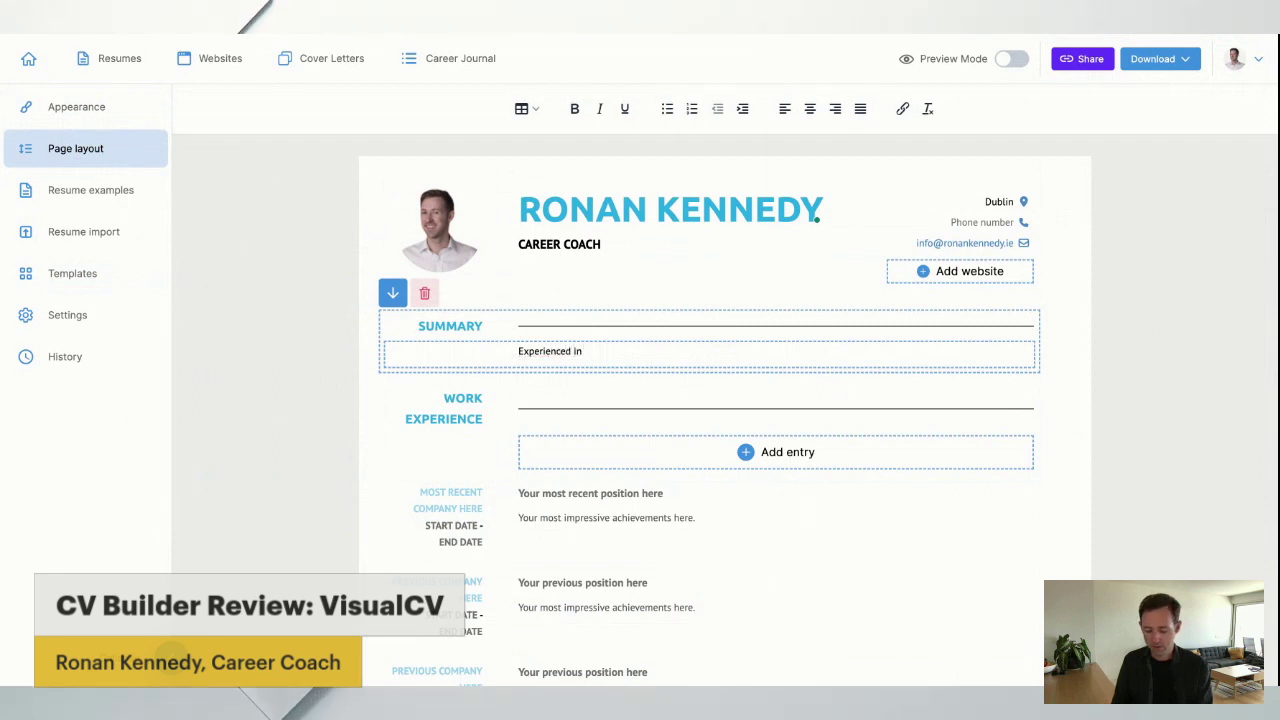
text(ng client)
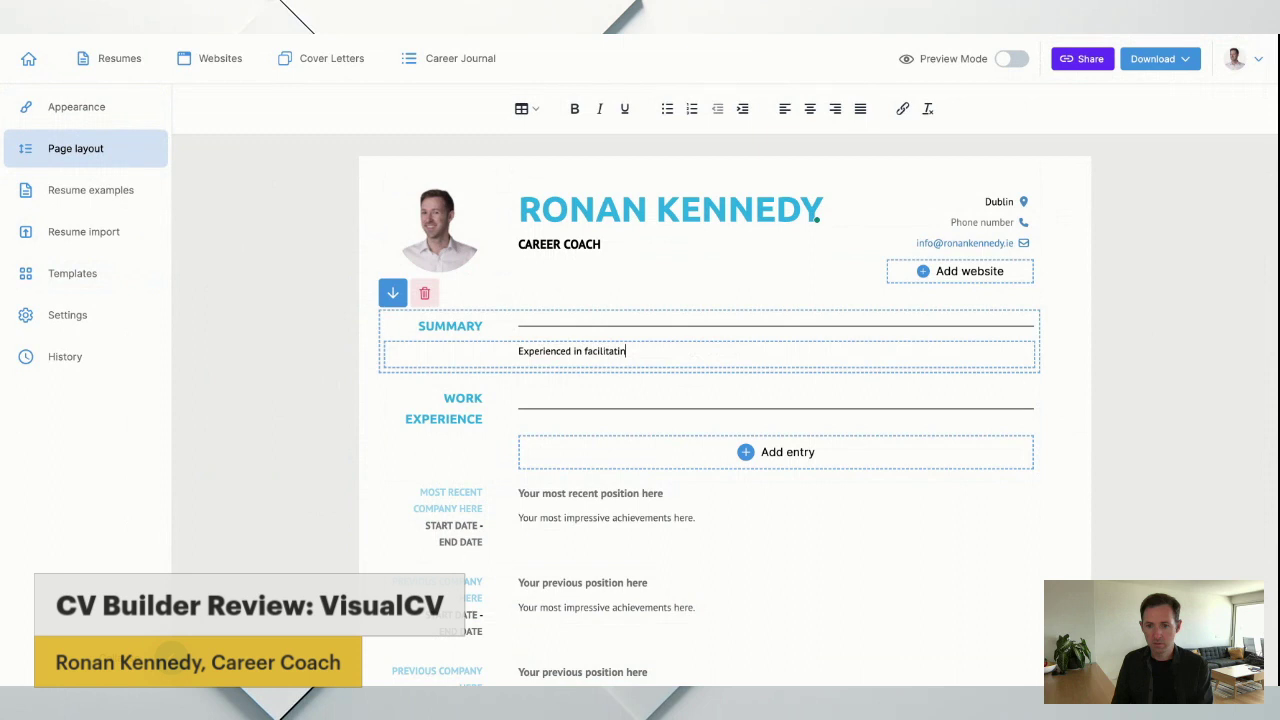
text(s....)
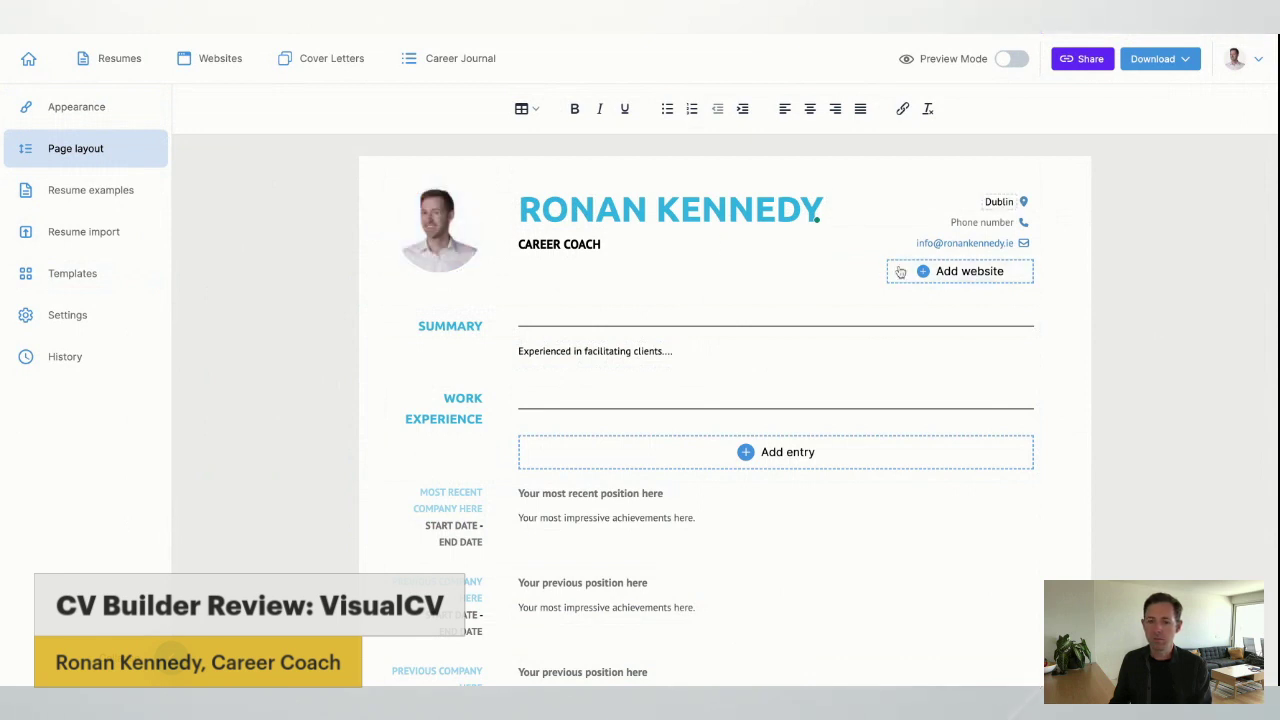
scroll(760, 241, down, 2)
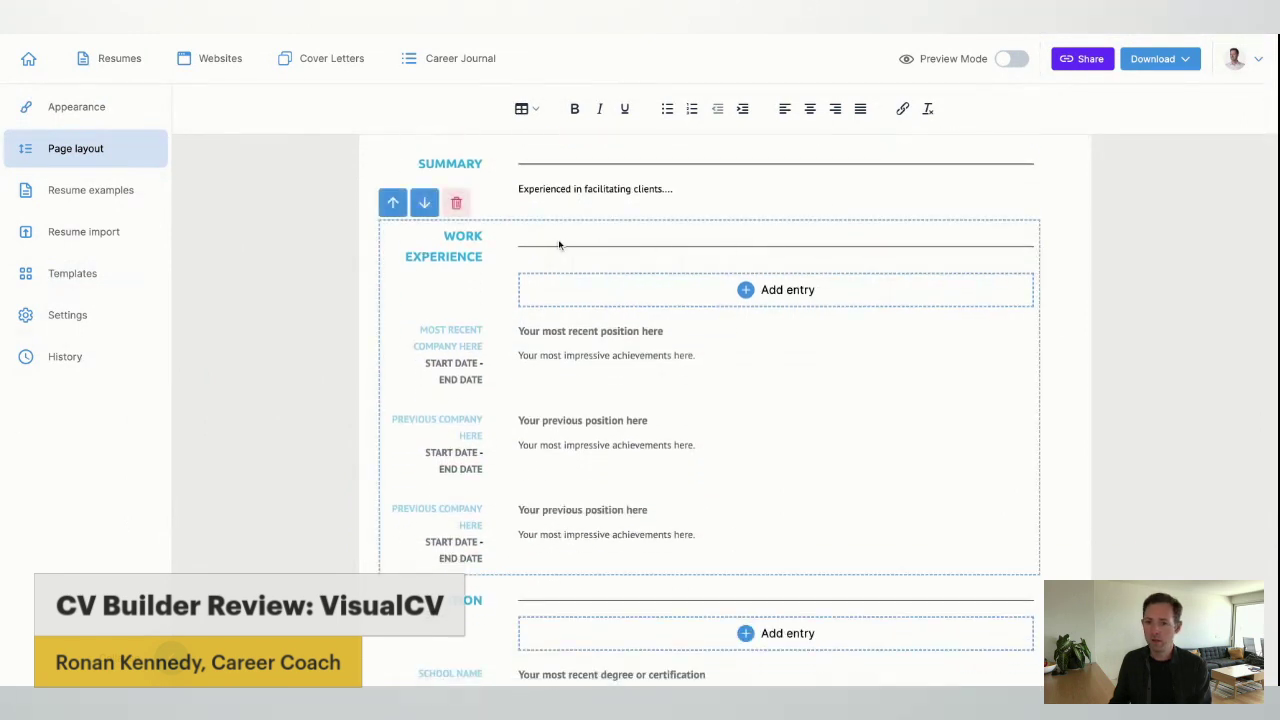
Rename the Work Experience heading to PROFESSIONAL.
scroll(564, 255, down, 1)
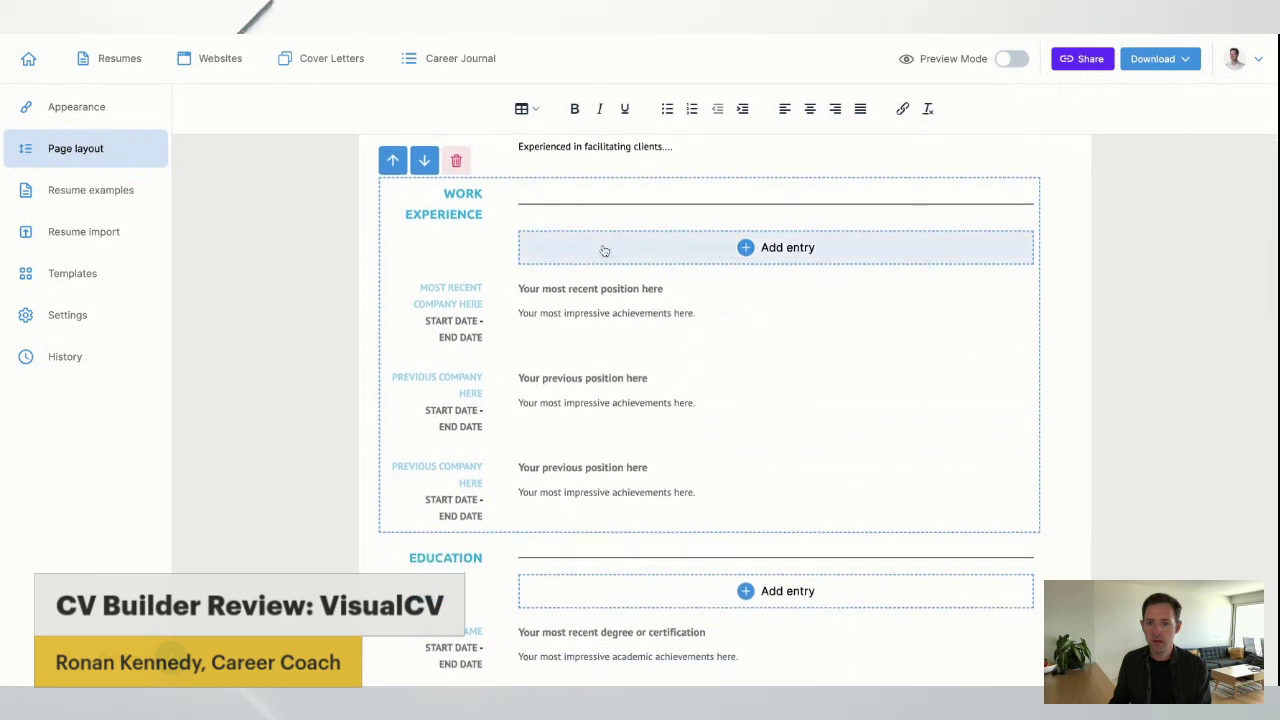
double_click(462, 193)
text(P)
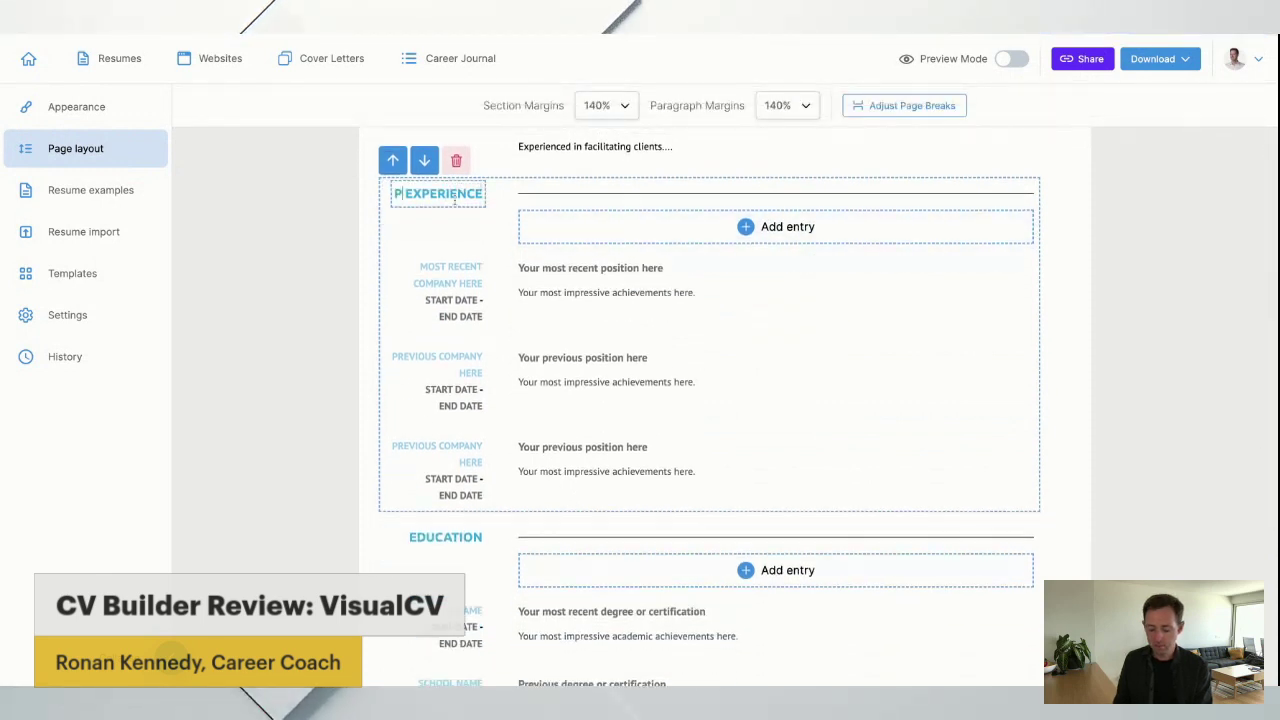
text(ROFESSIONAL)
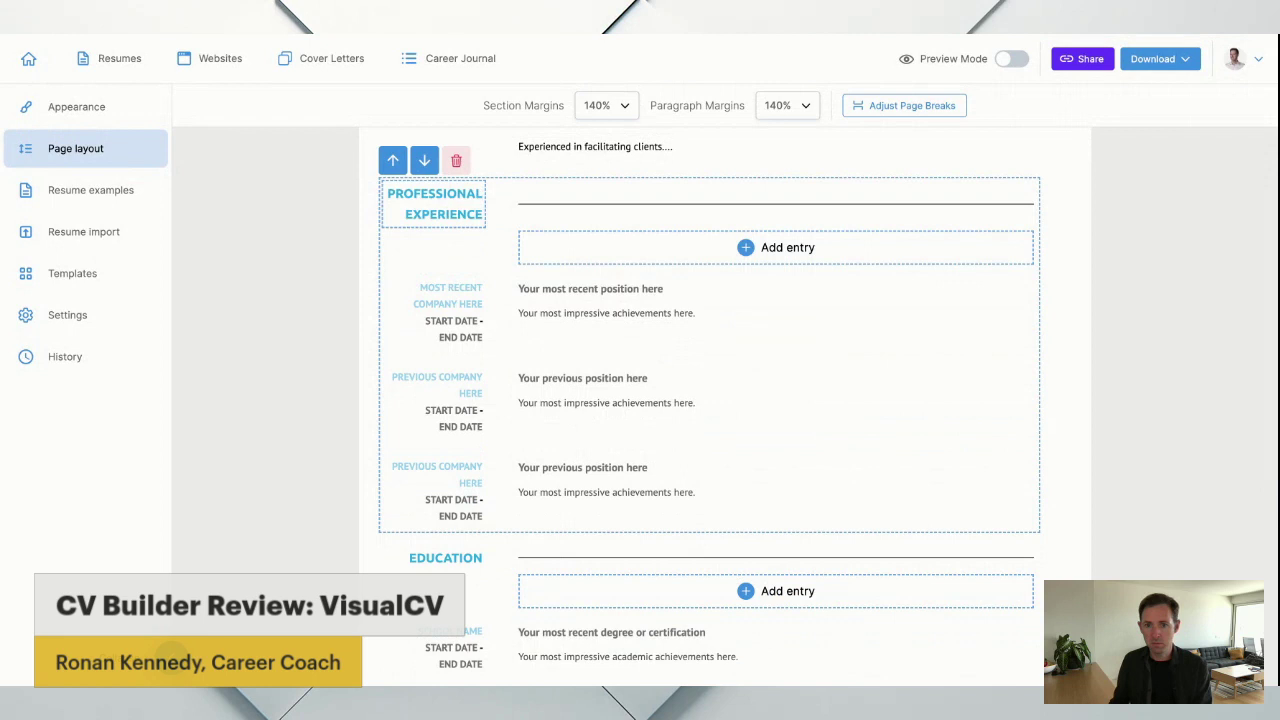
click(314, 294)
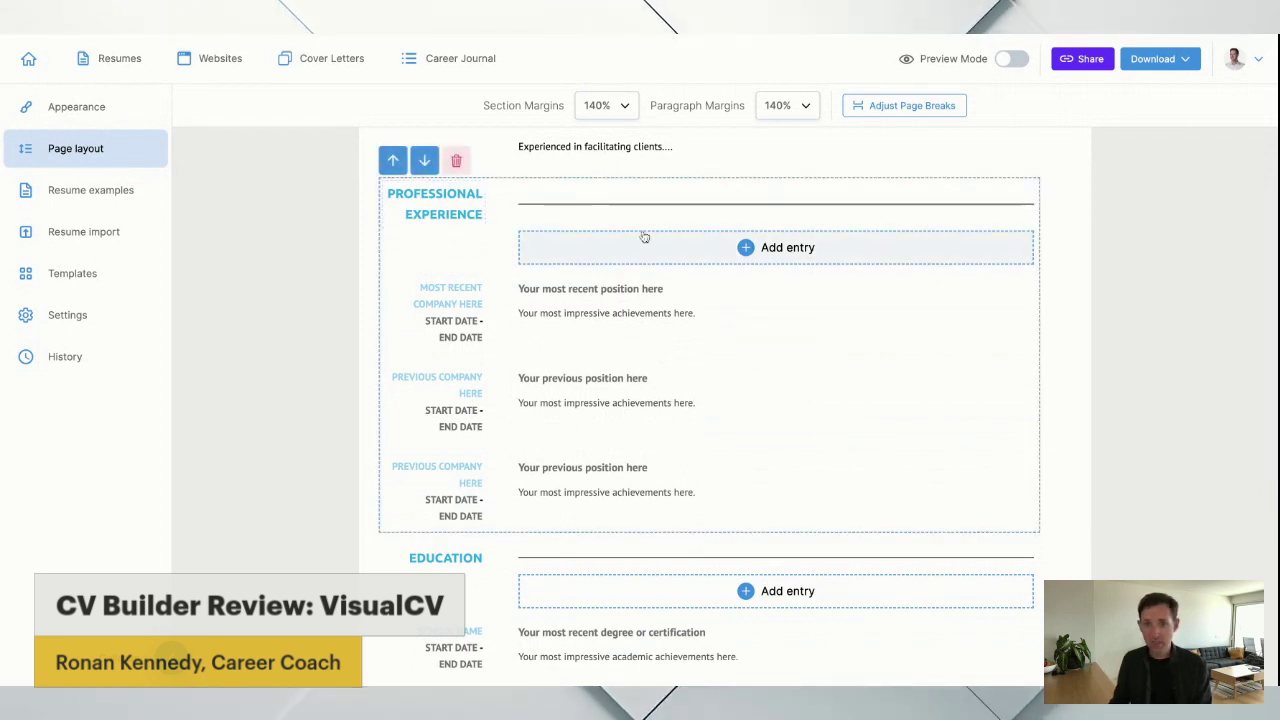
Add a fourth experience entry with position 'business development executive'.
click(790, 248)
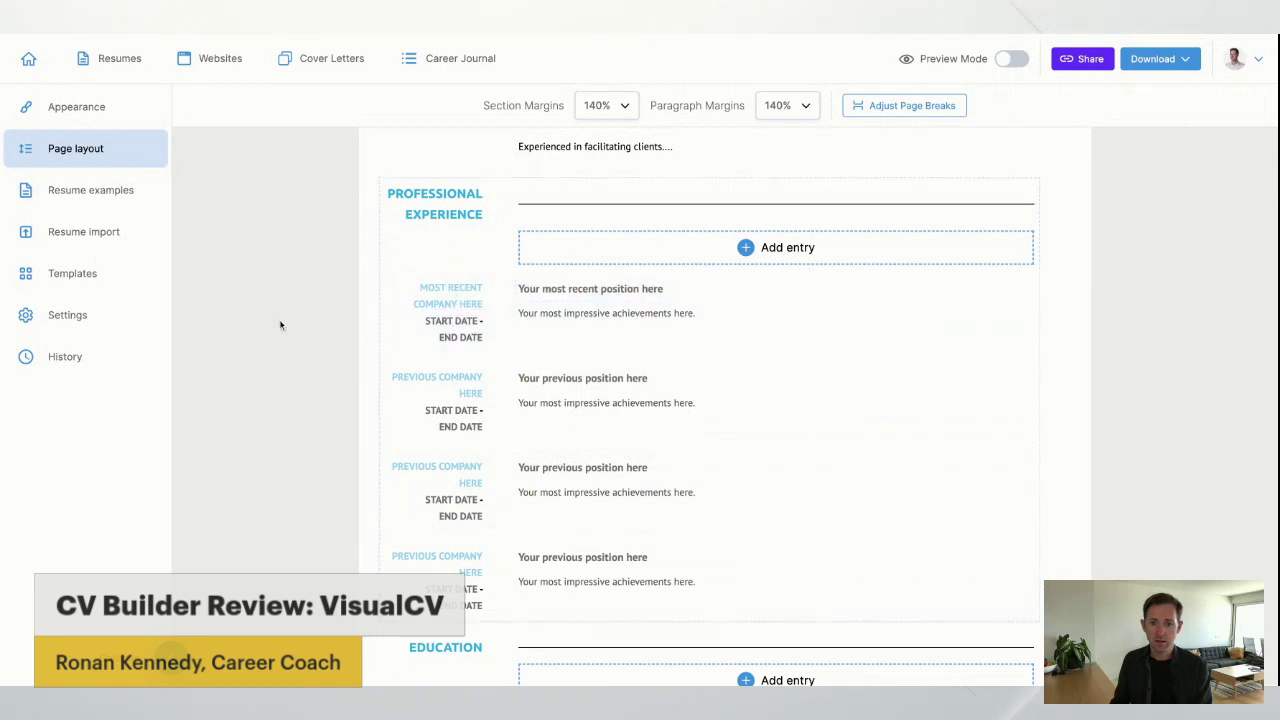
scroll(280, 315, down, 3)
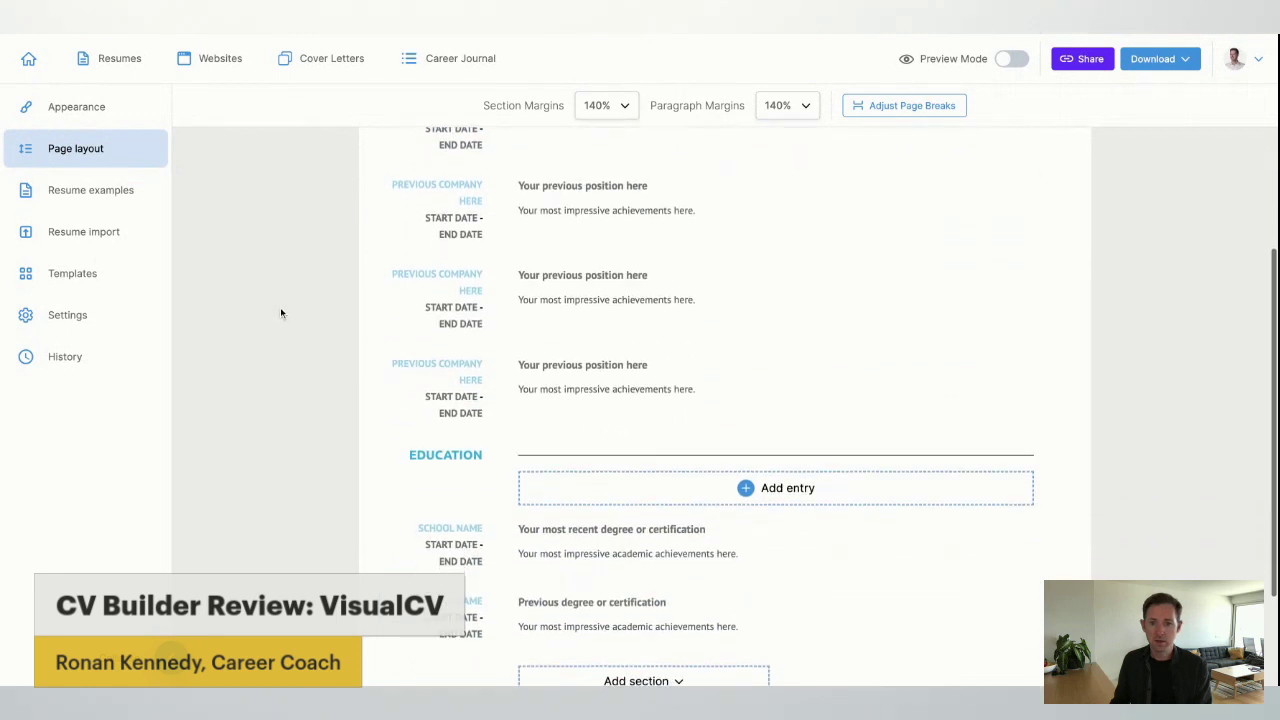
click(577, 333)
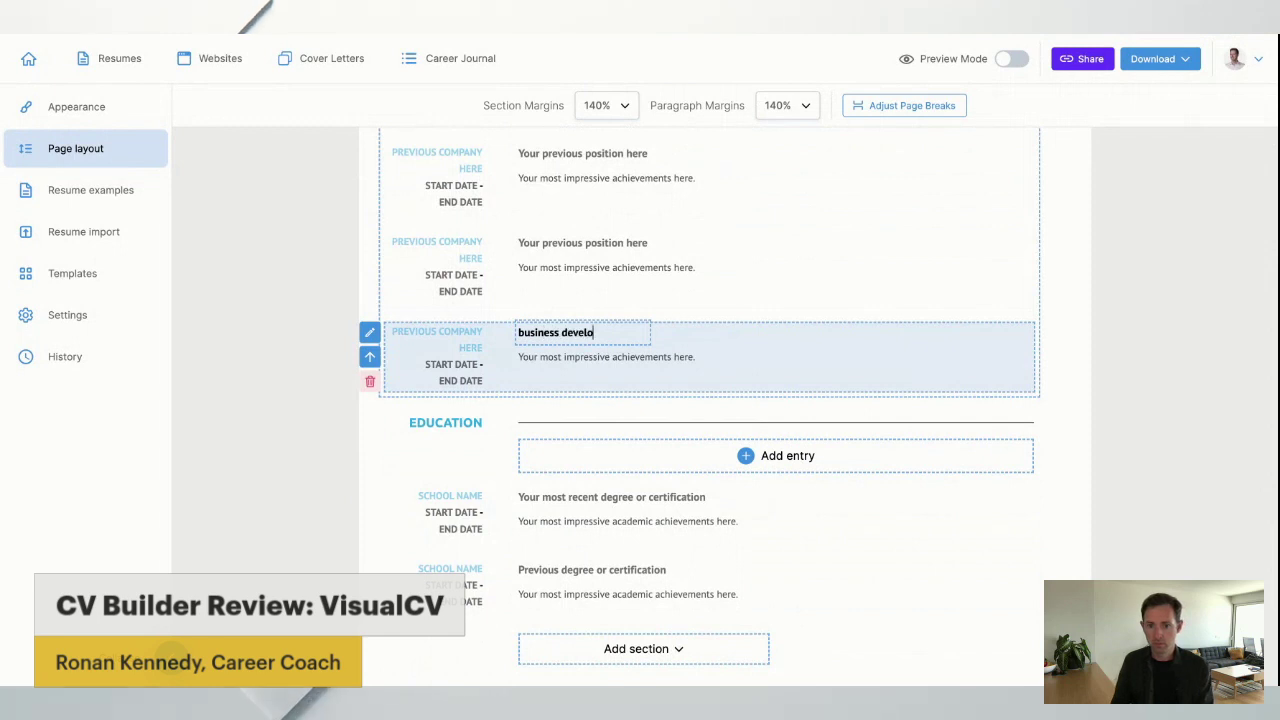
text(business development executive)
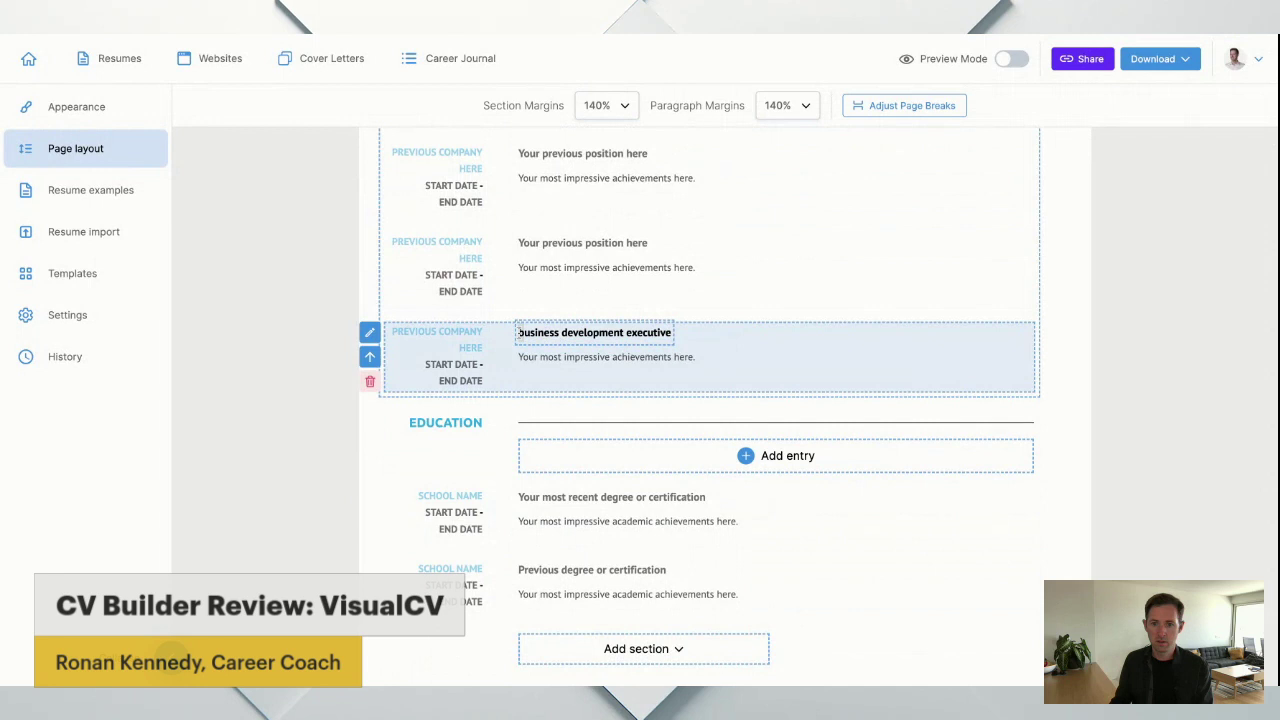
click(305, 330)
scroll(364, 323, down, 2)
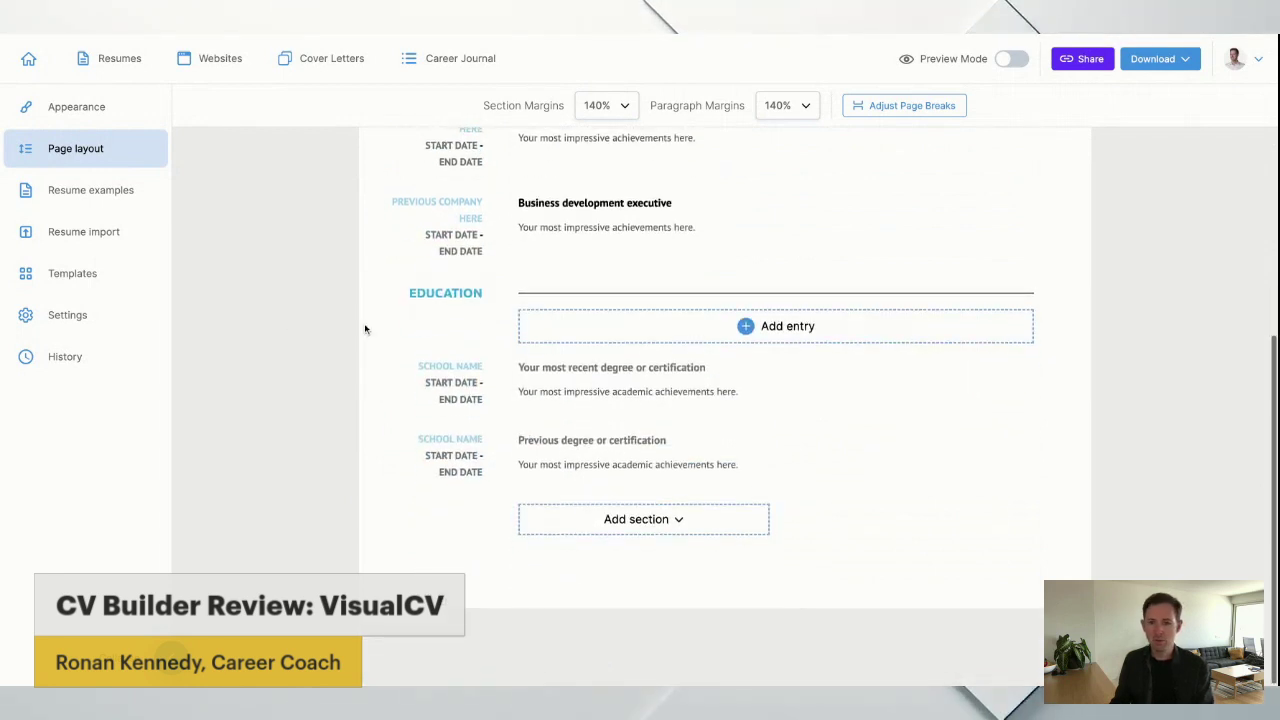
mouse_move(512, 316)
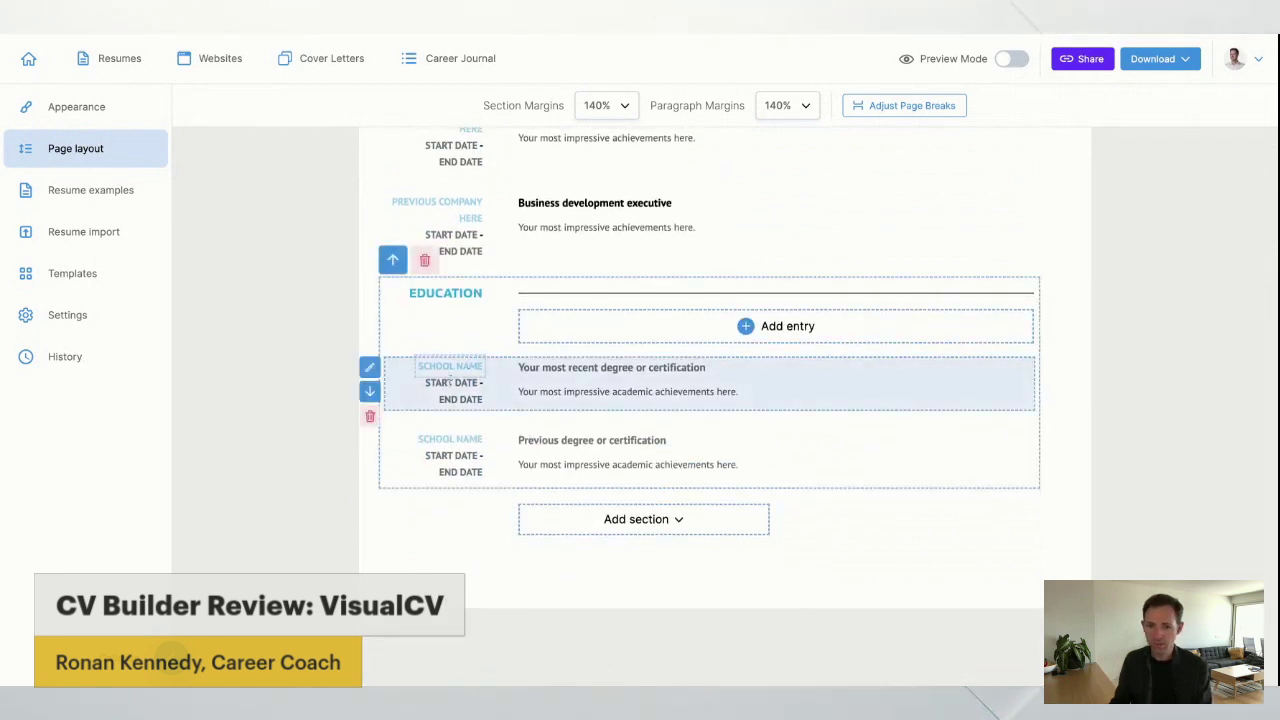
scroll(253, 395, up, 10)
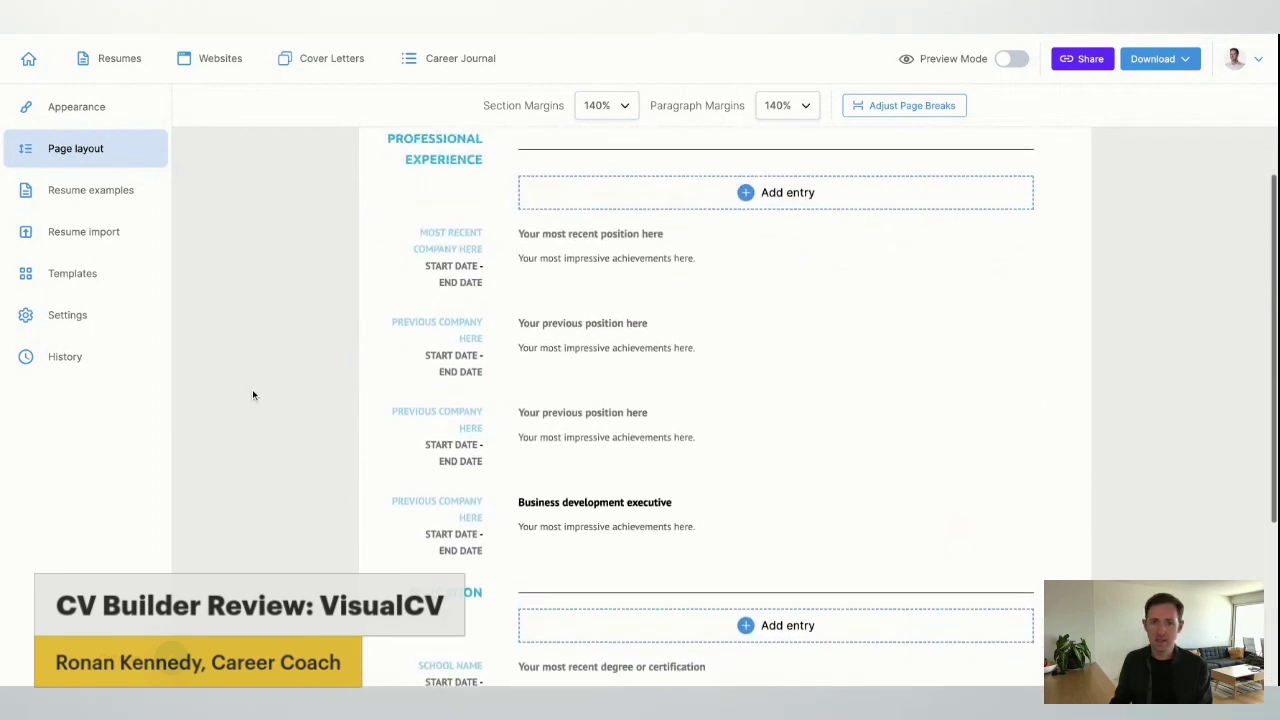
scroll(253, 395, down, 5)
scroll(253, 395, down, 2)
click(630, 518)
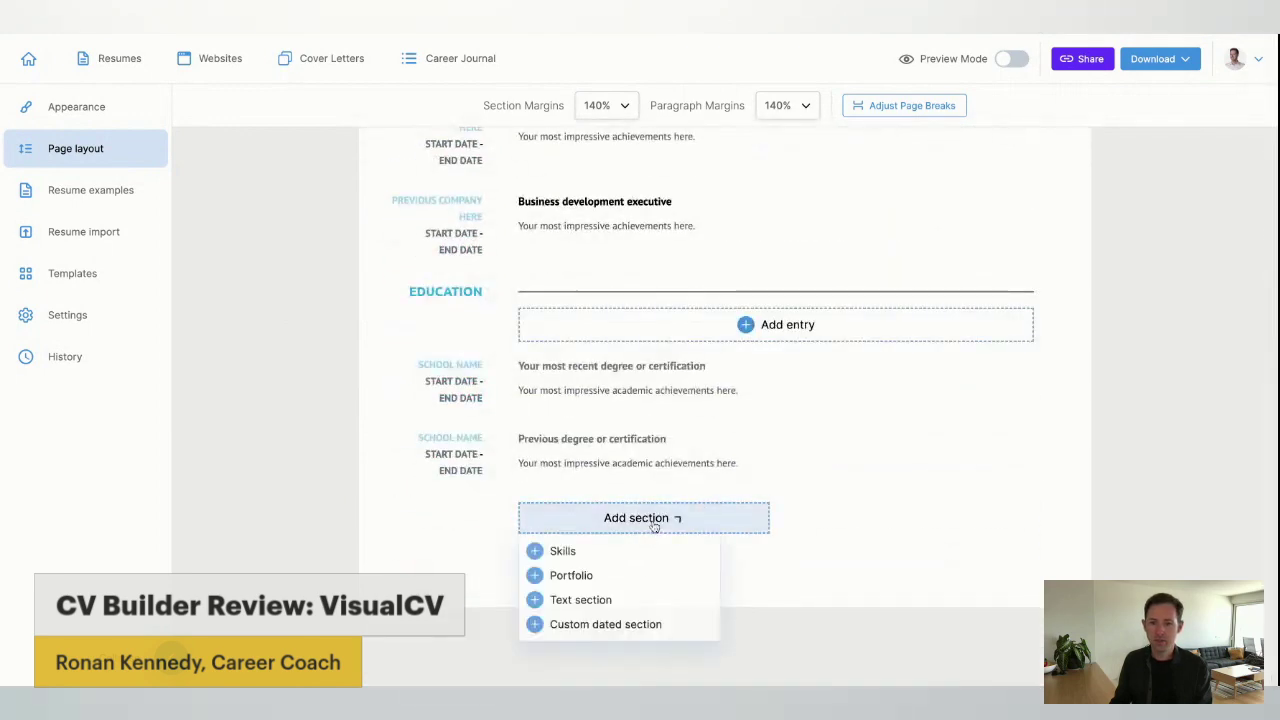
click(317, 234)
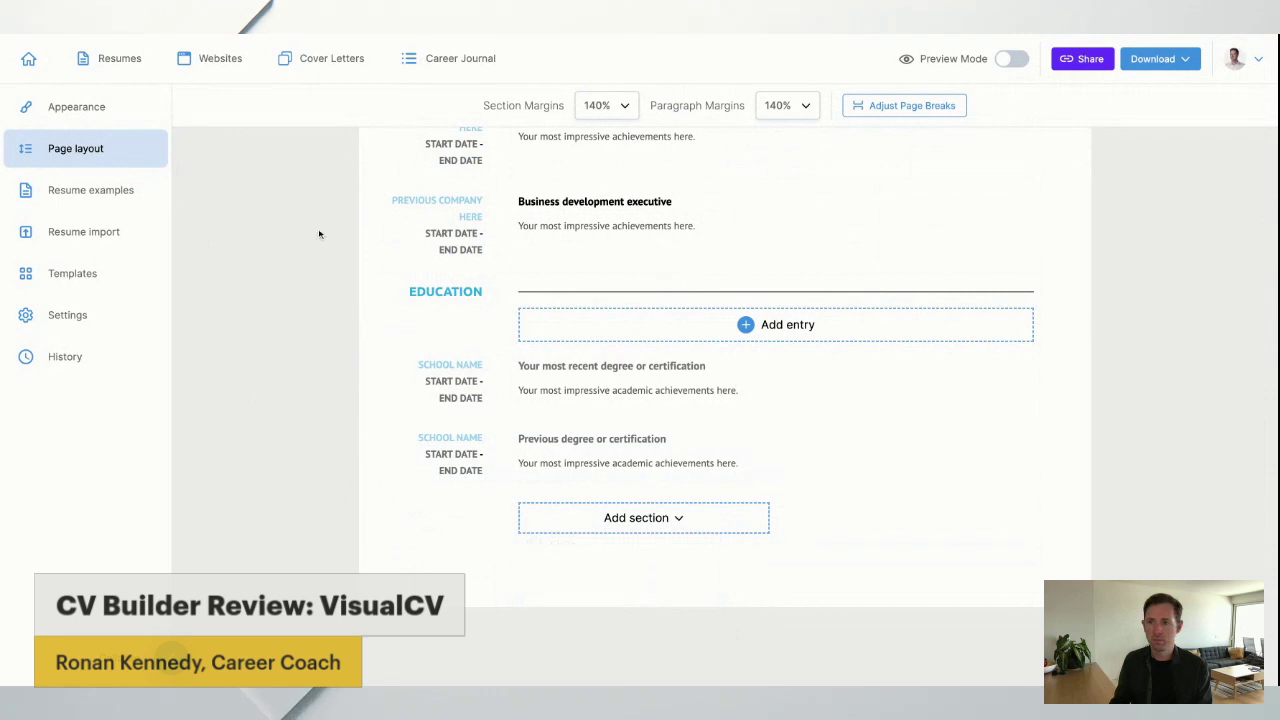
scroll(318, 235, up, 10)
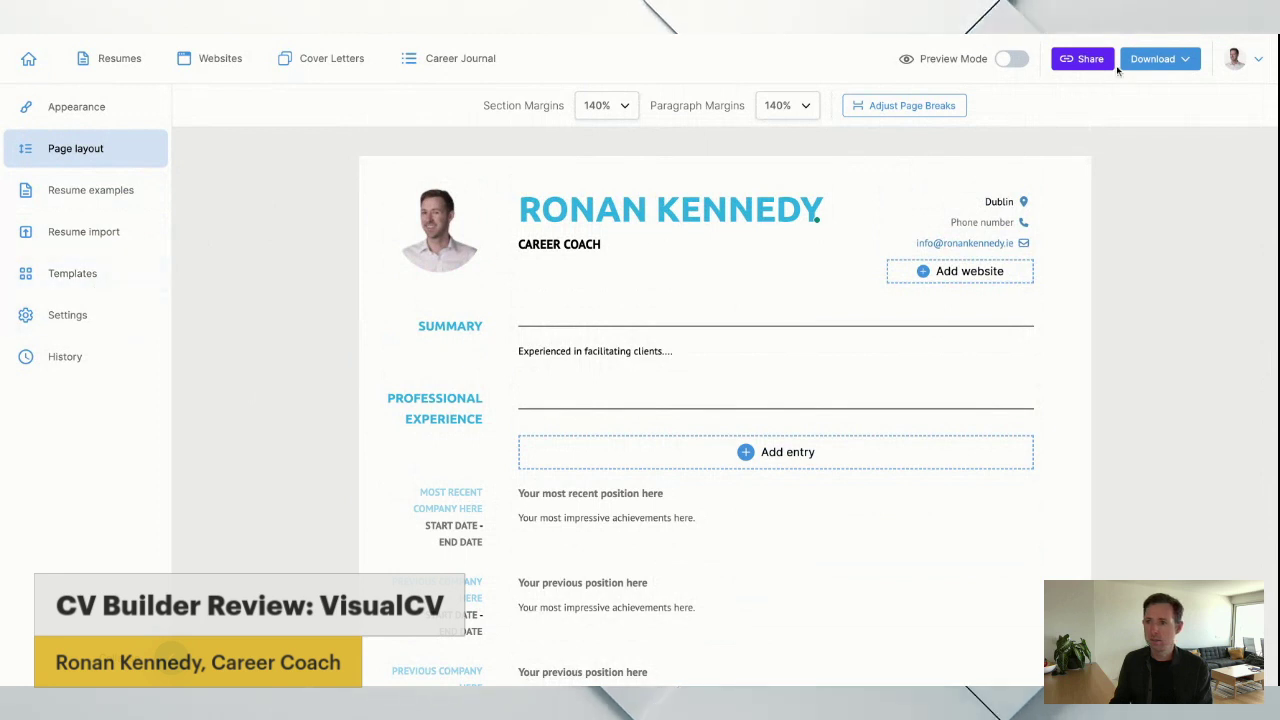
click(1158, 58)
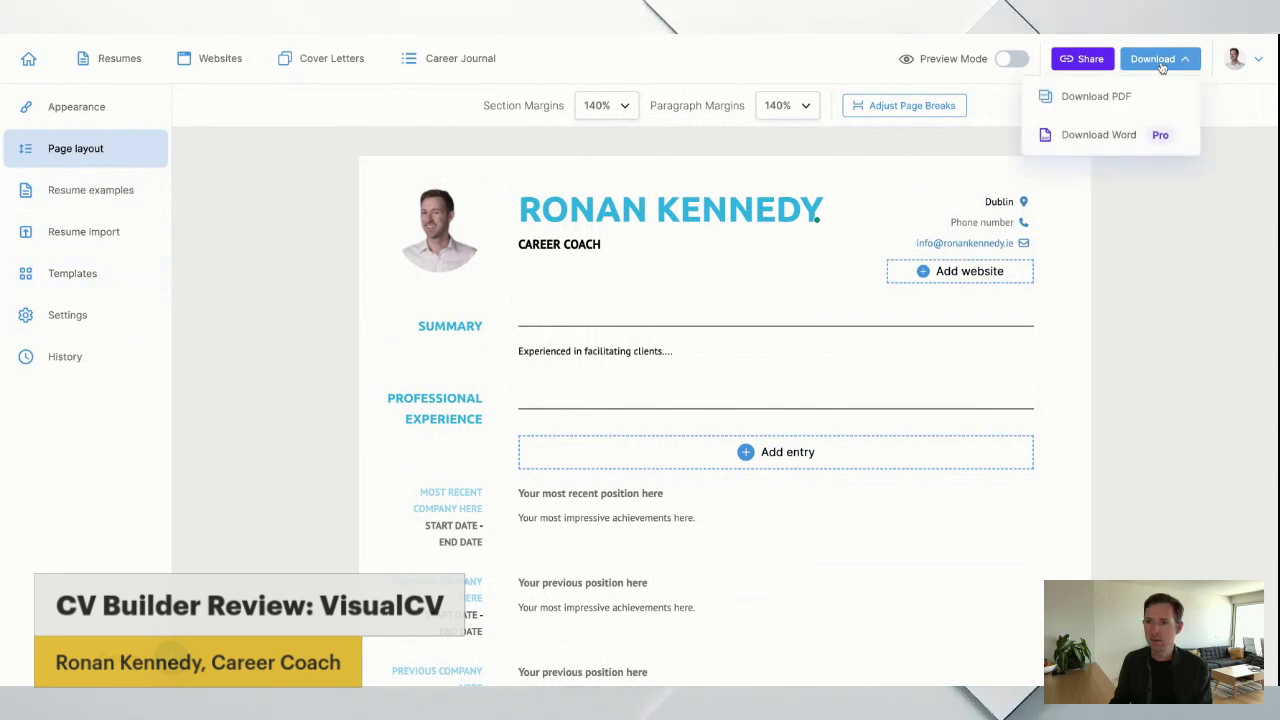
click(1110, 135)
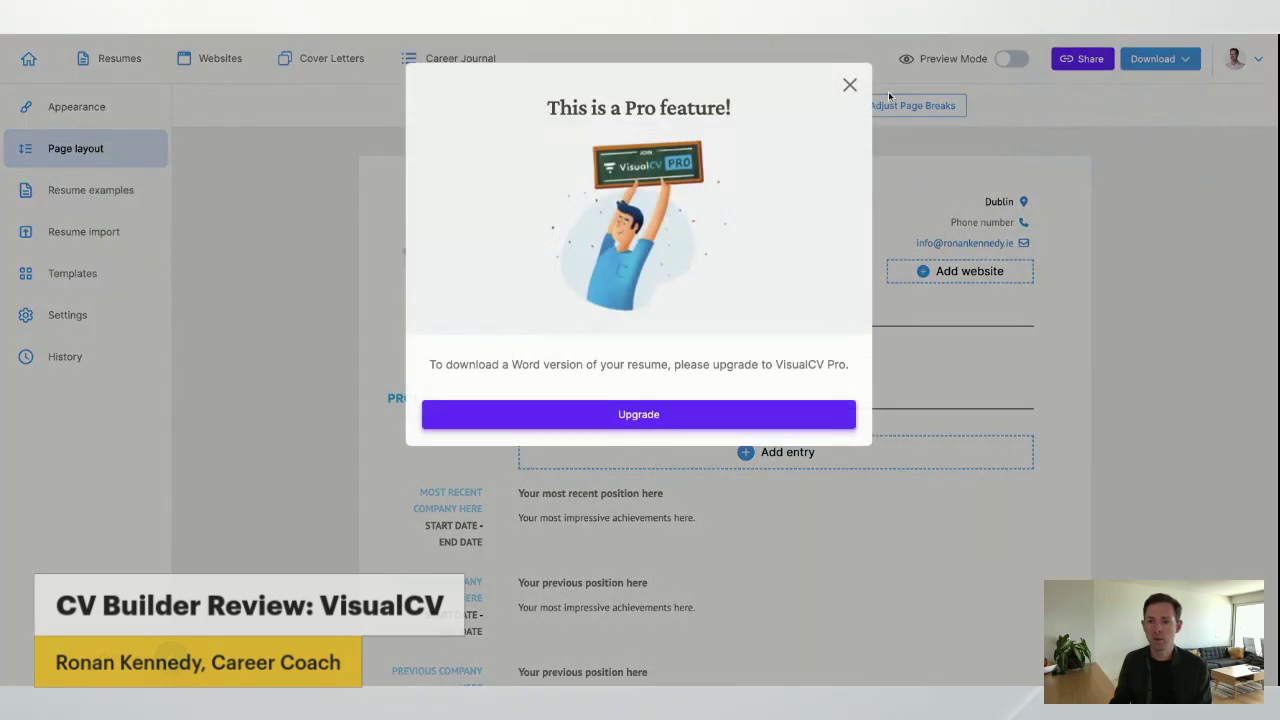
scroll(850, 87, down, 1)
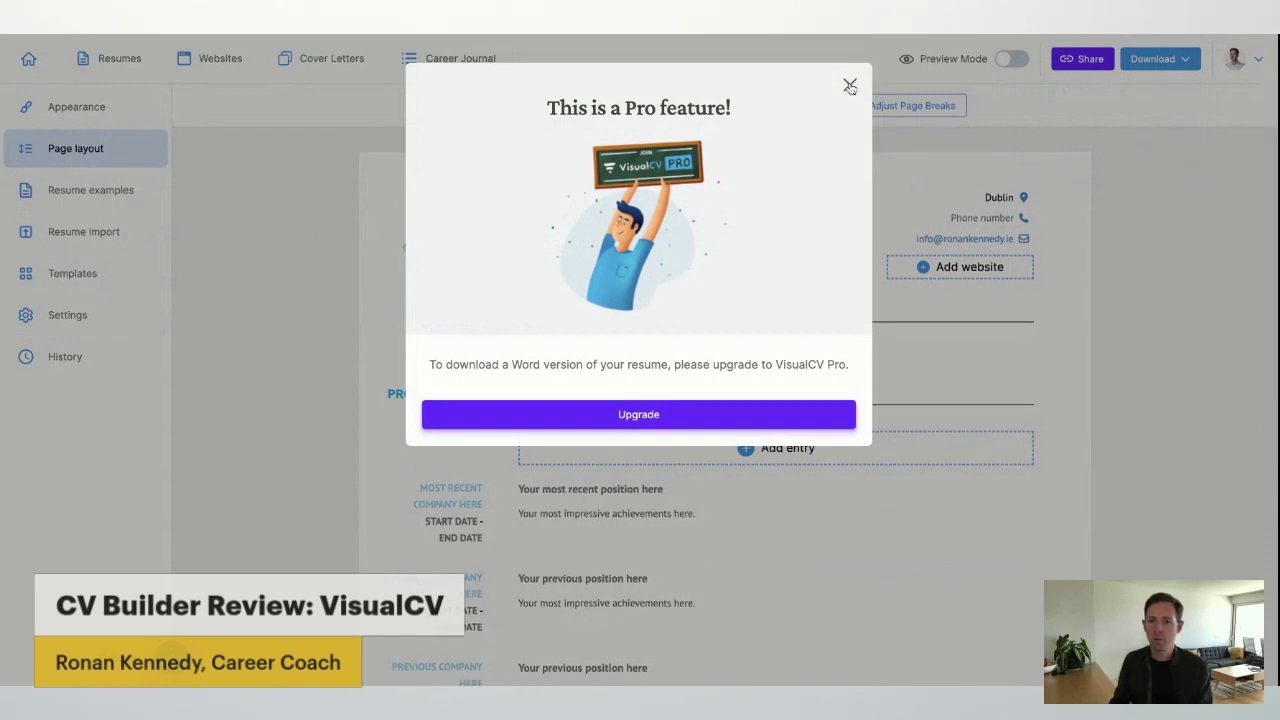
click(850, 87)
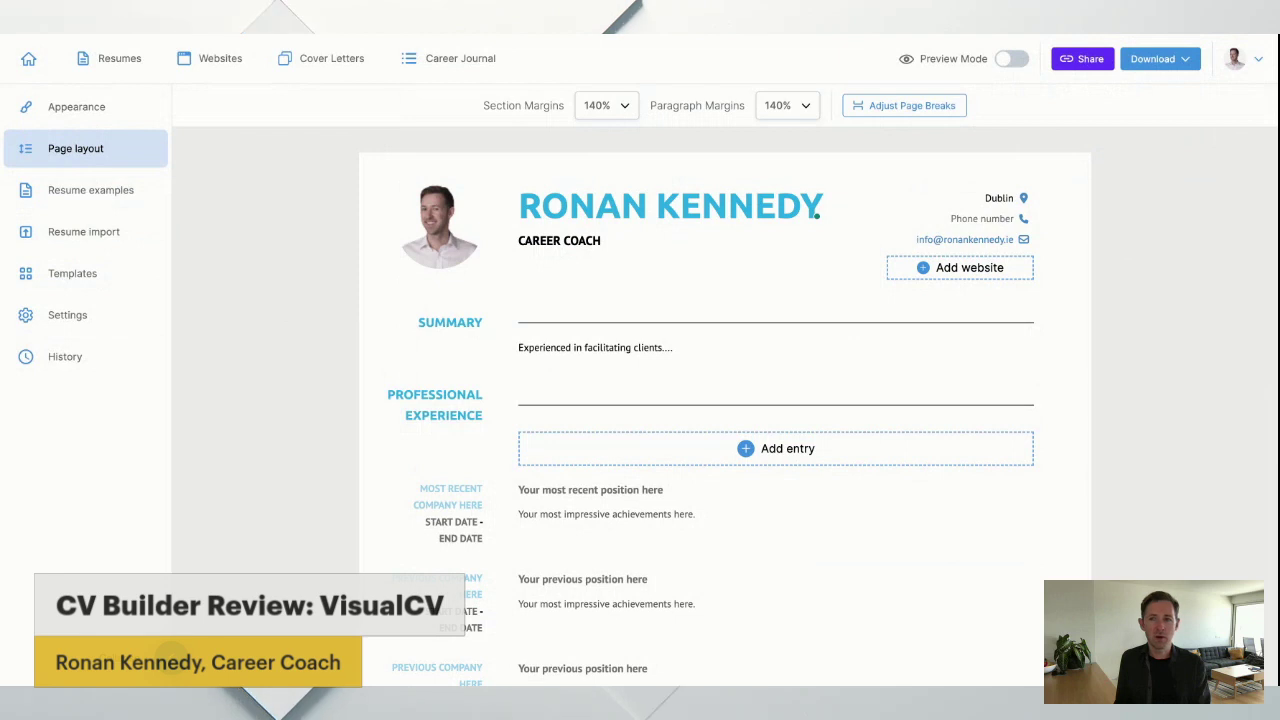
click(1140, 60)
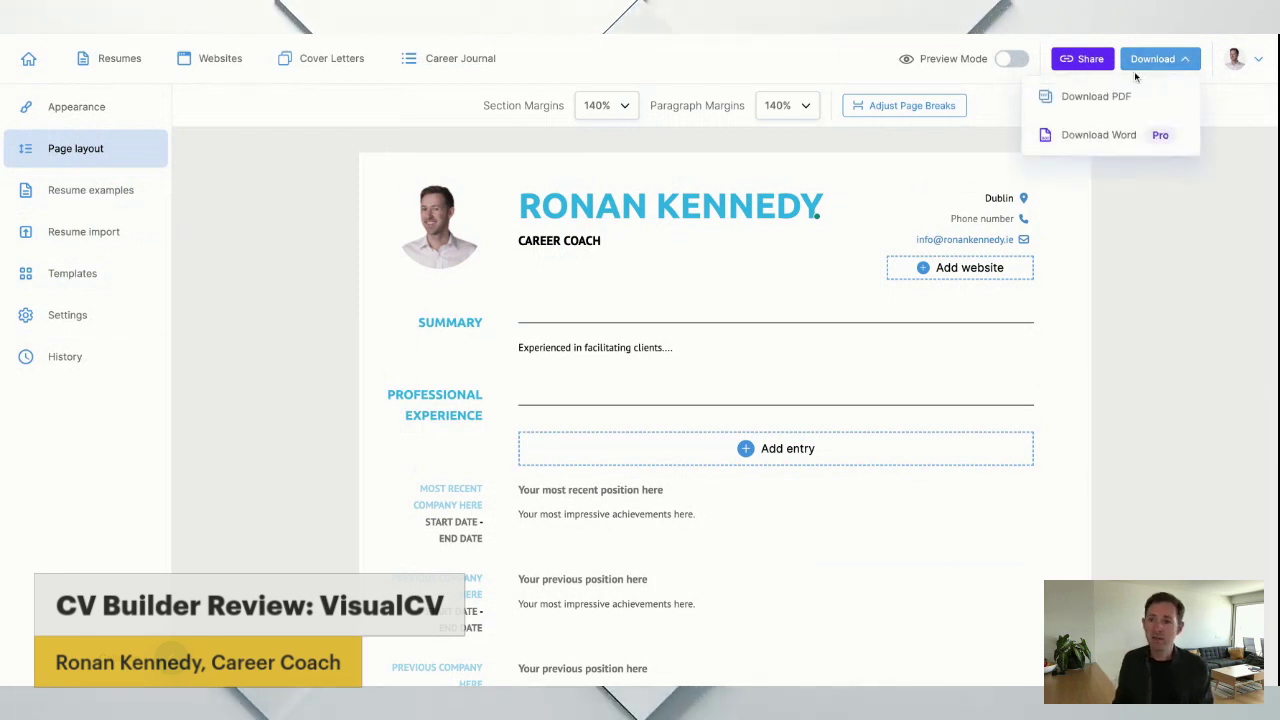
click(1131, 96)
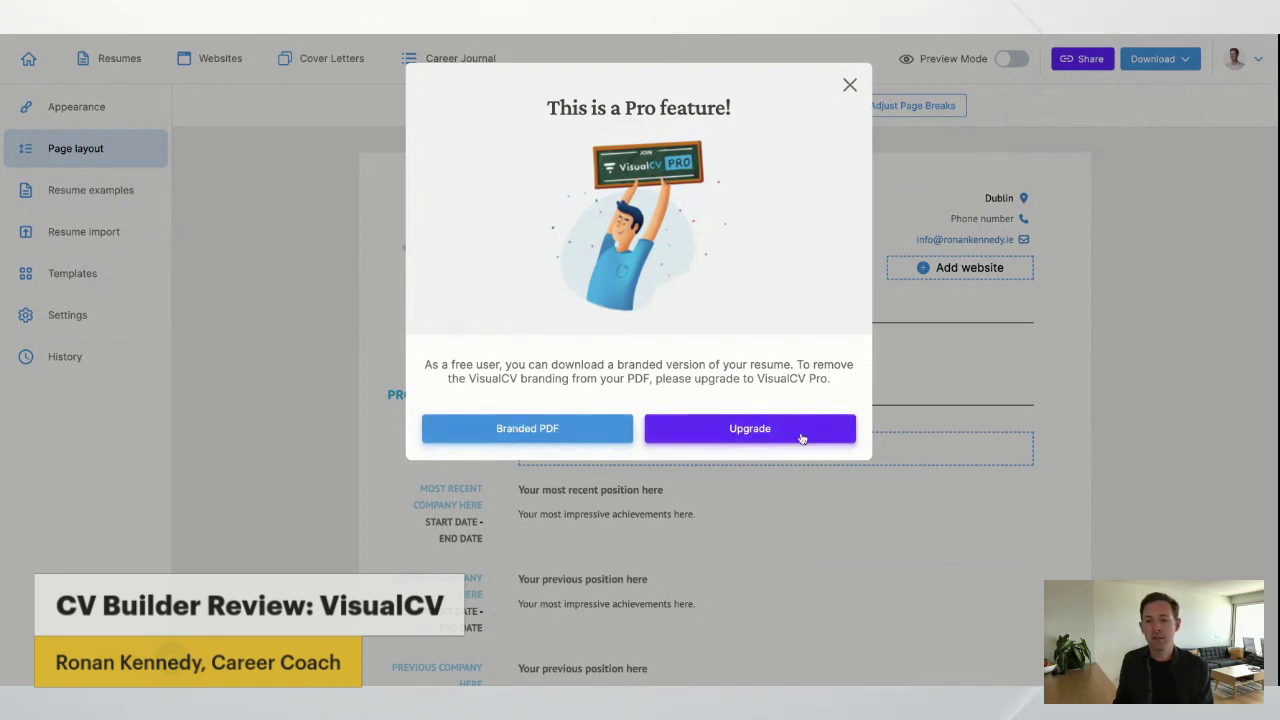
click(849, 86)
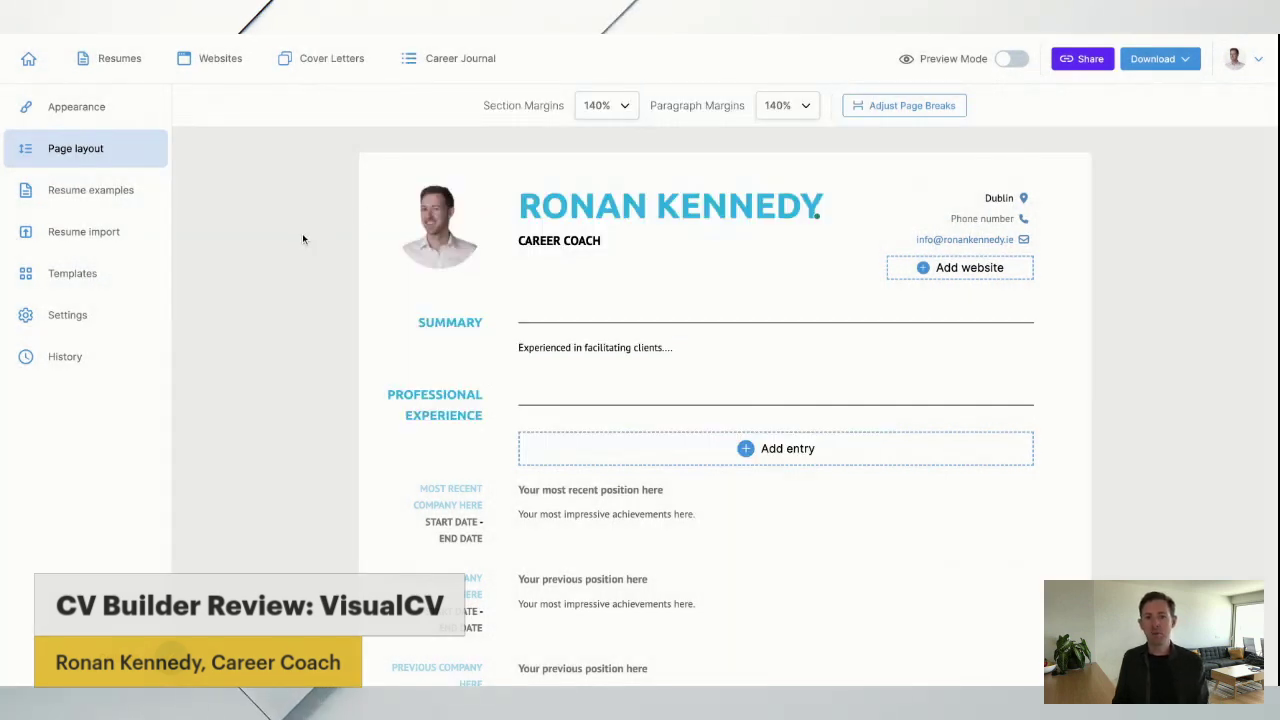
scroll(303, 238, down, 2)
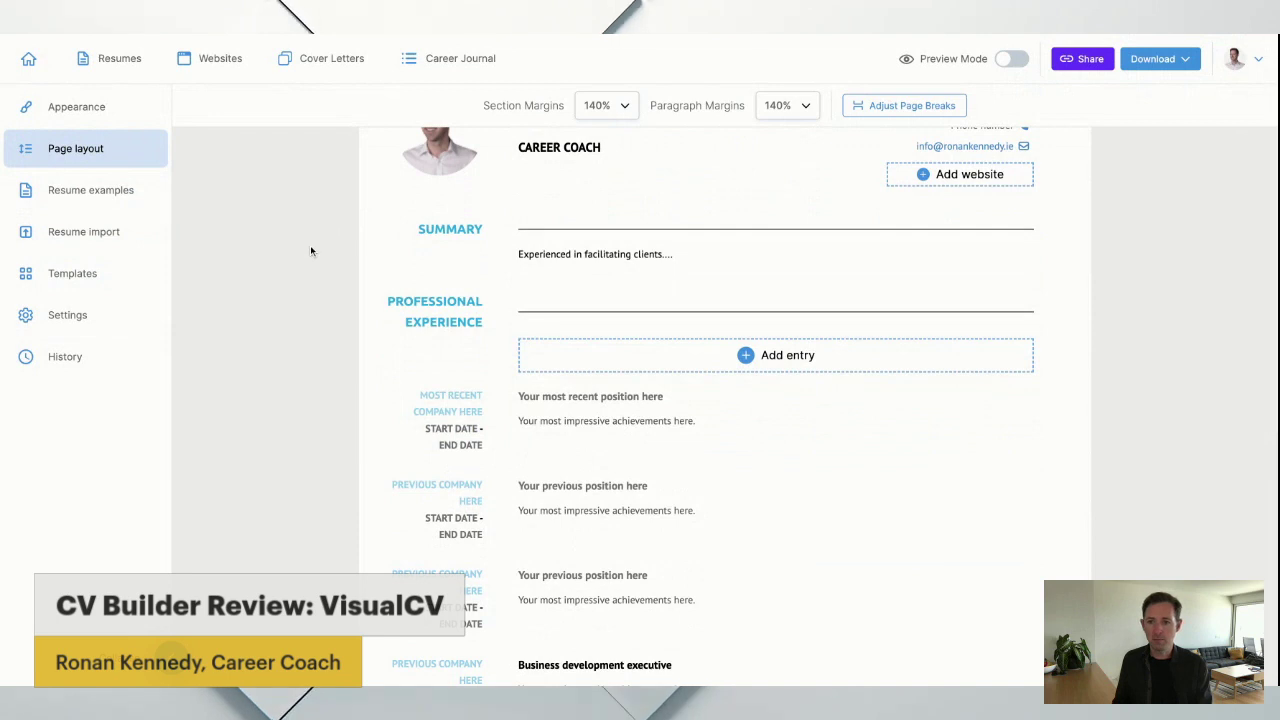
scroll(306, 245, down, 5)
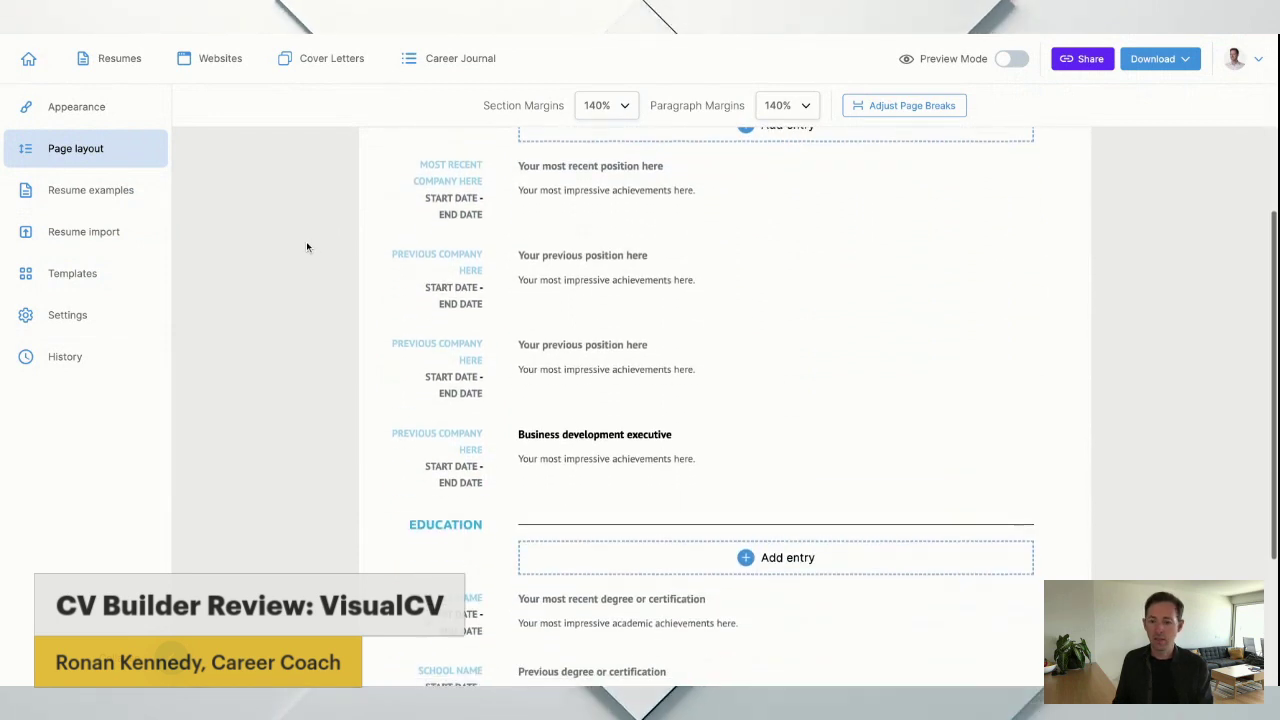
scroll(306, 245, down, 1)
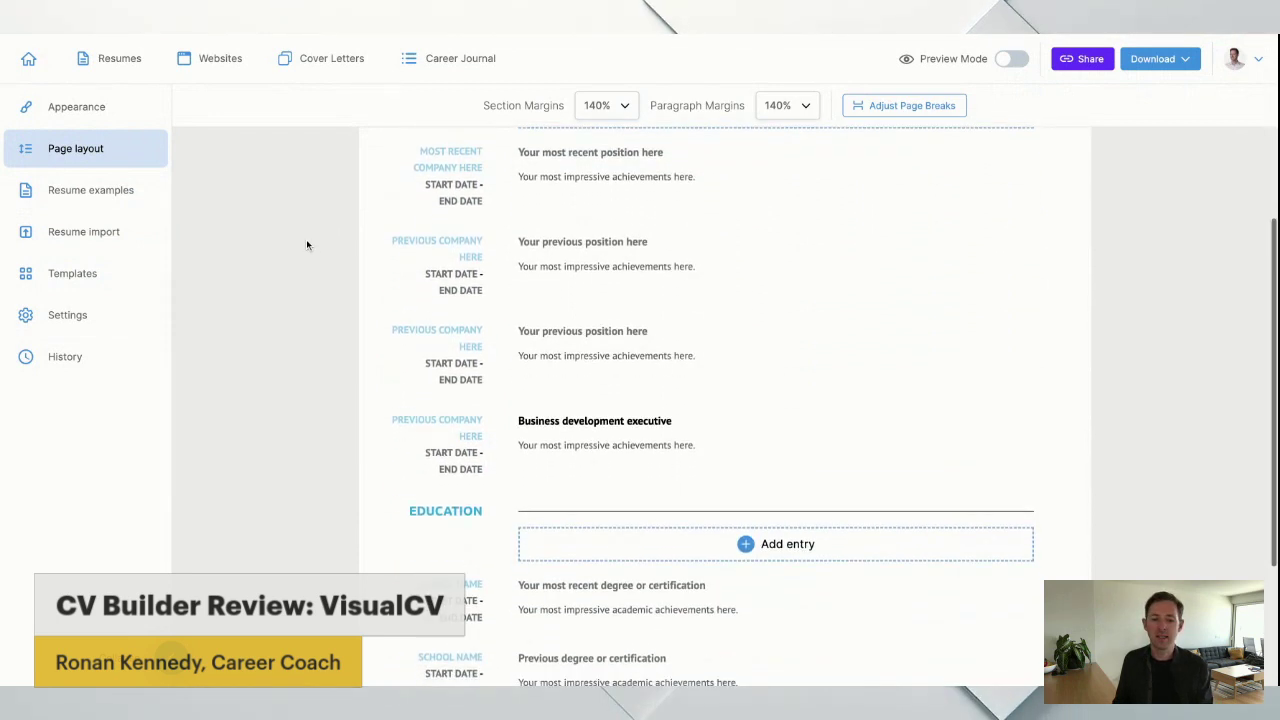
scroll(306, 245, down, 5)
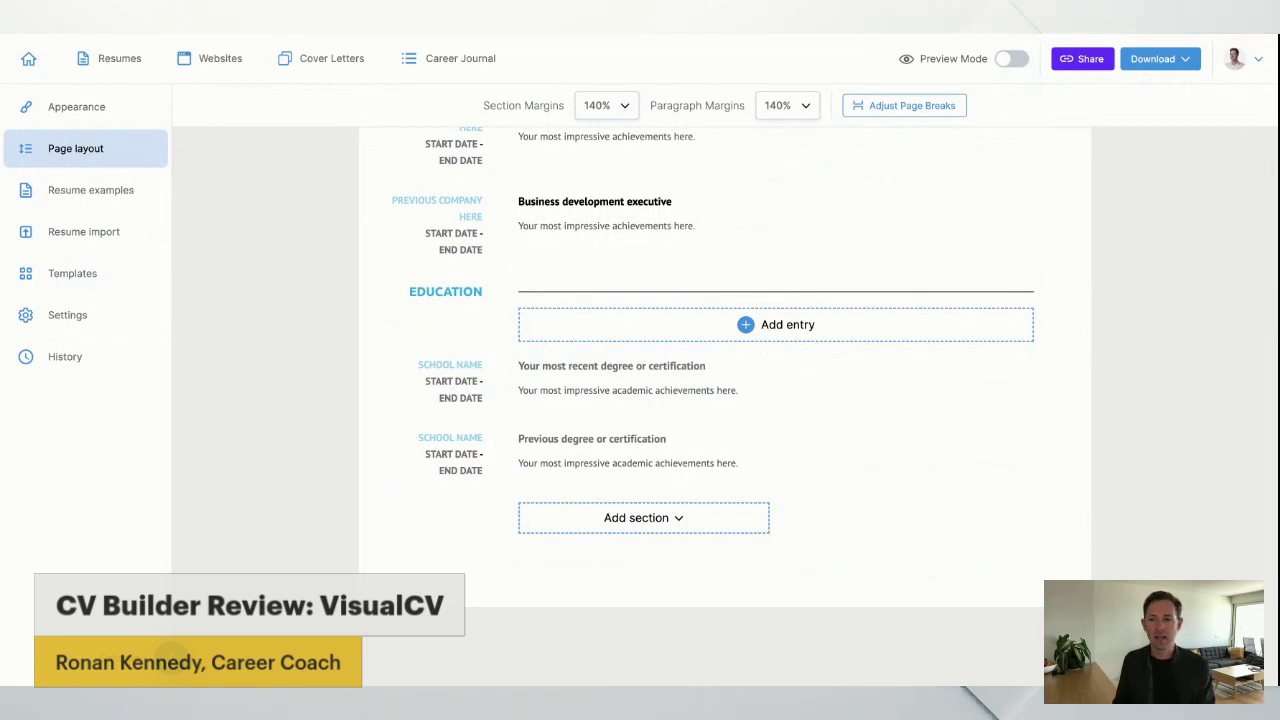
scroll(725, 400, up, 15)
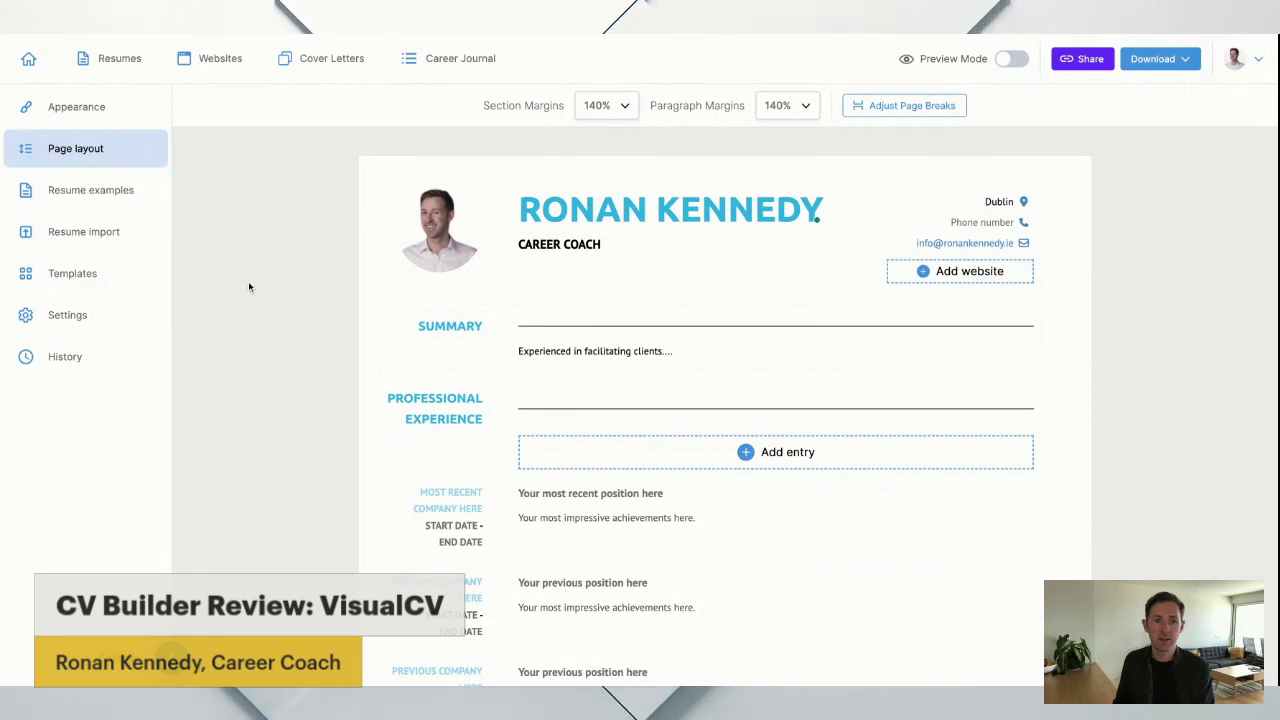
scroll(103, 58, down, 1)
scroll(304, 221, up, 1)
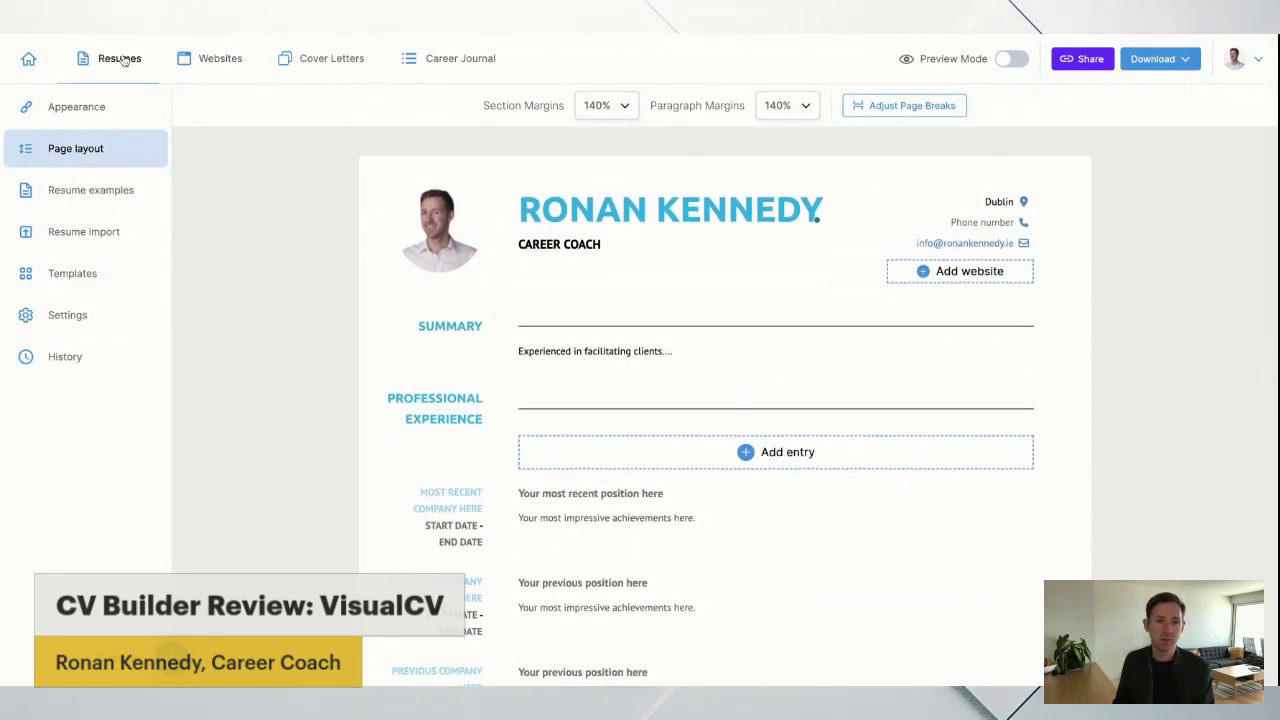
Create a new cover letter from Cover Letters and browse templates like Rosa, Arya, Avant and Chloe.
click(328, 62)
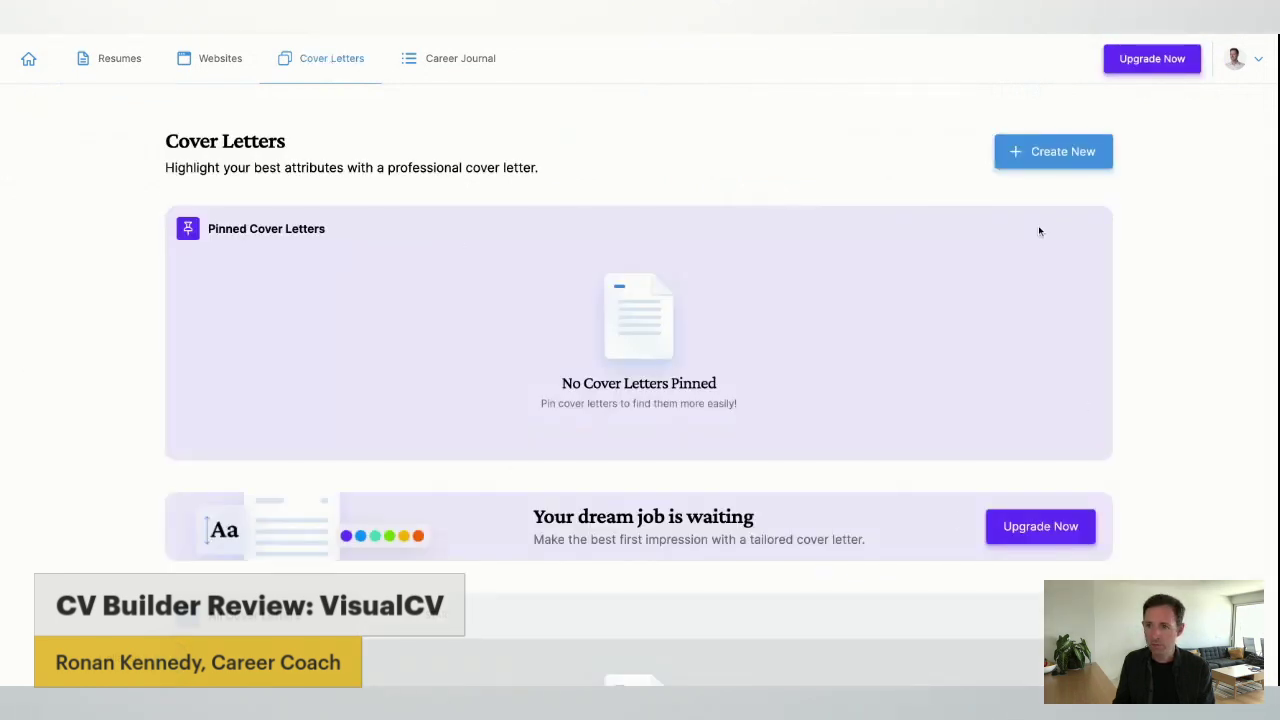
click(1068, 149)
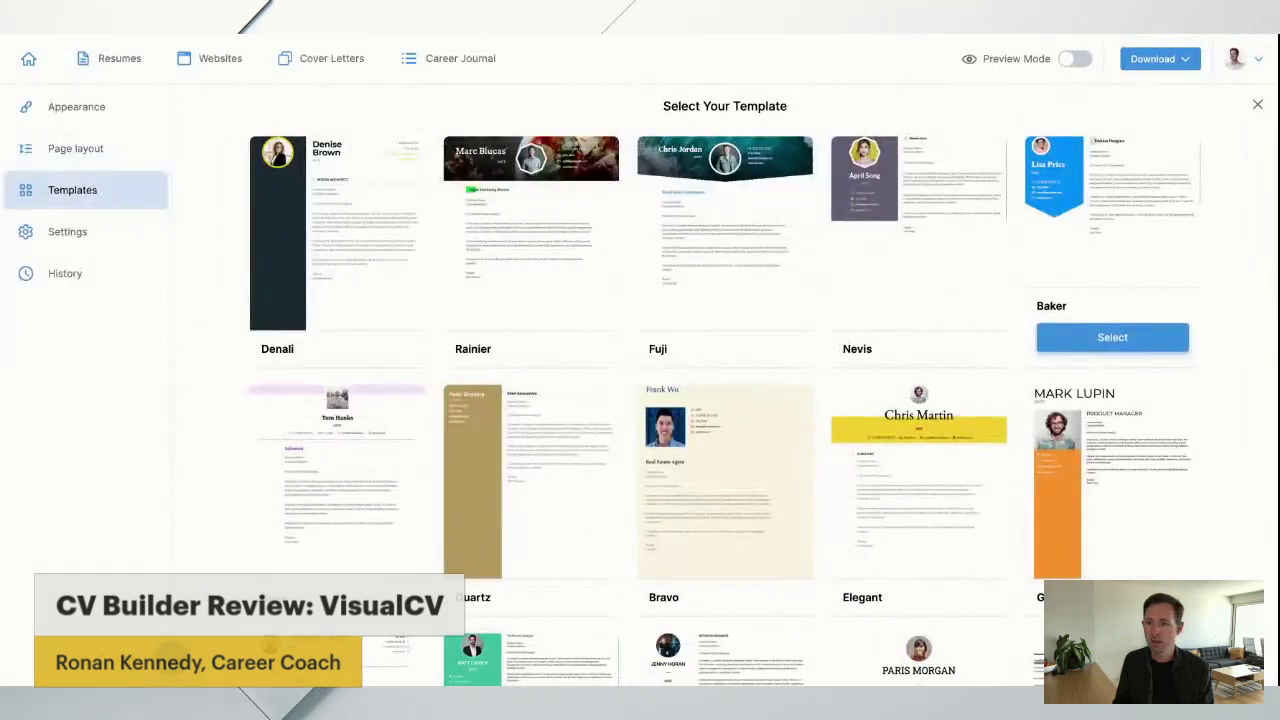
mouse_move(307, 232)
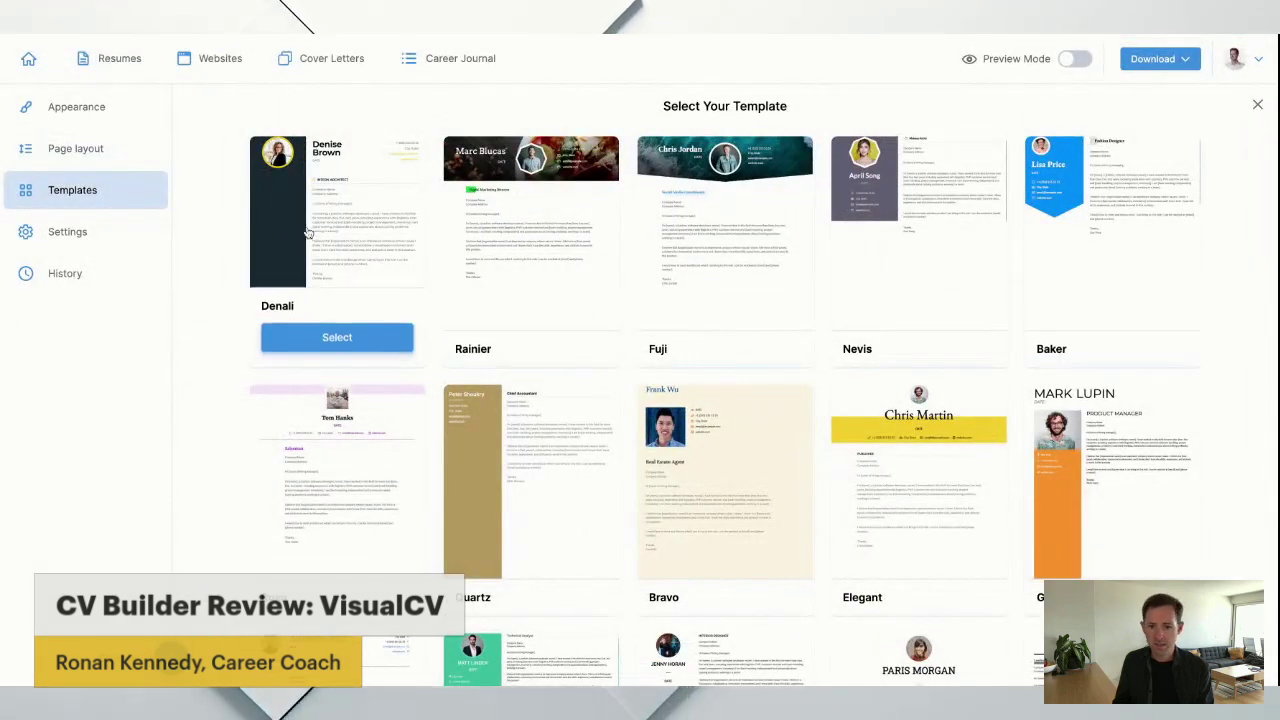
scroll(307, 232, down, 1)
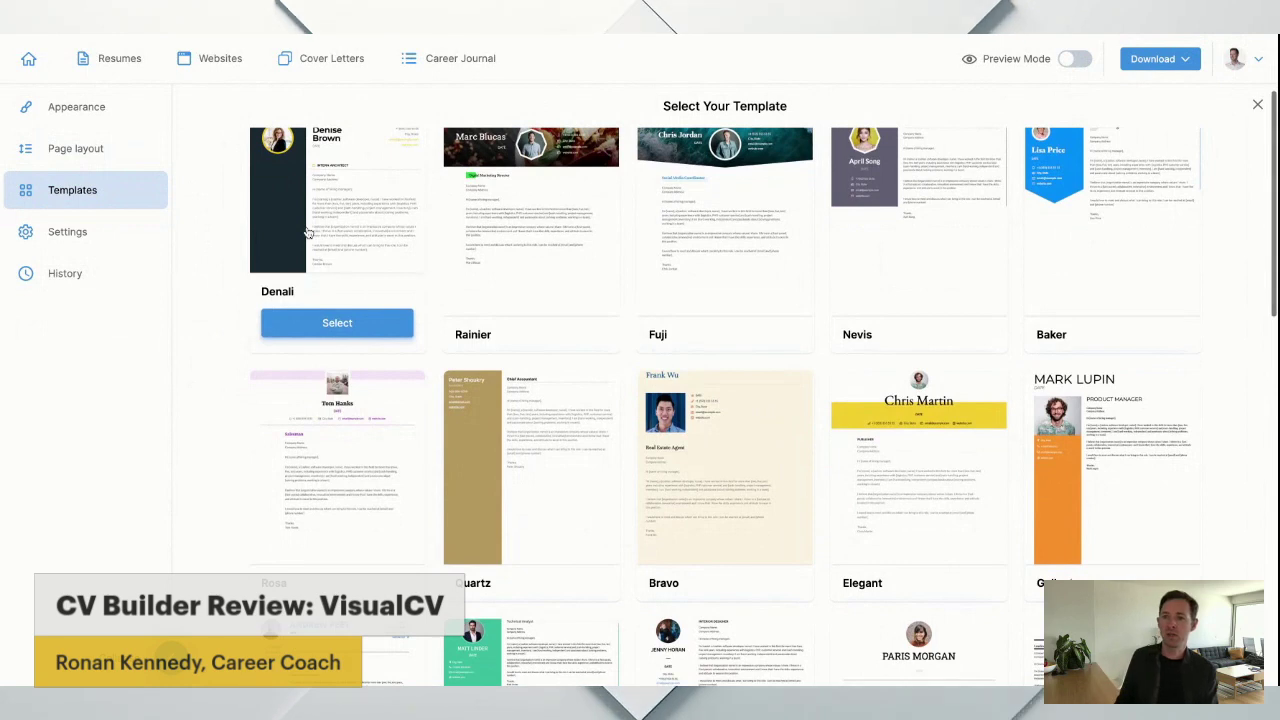
scroll(310, 231, down, 5)
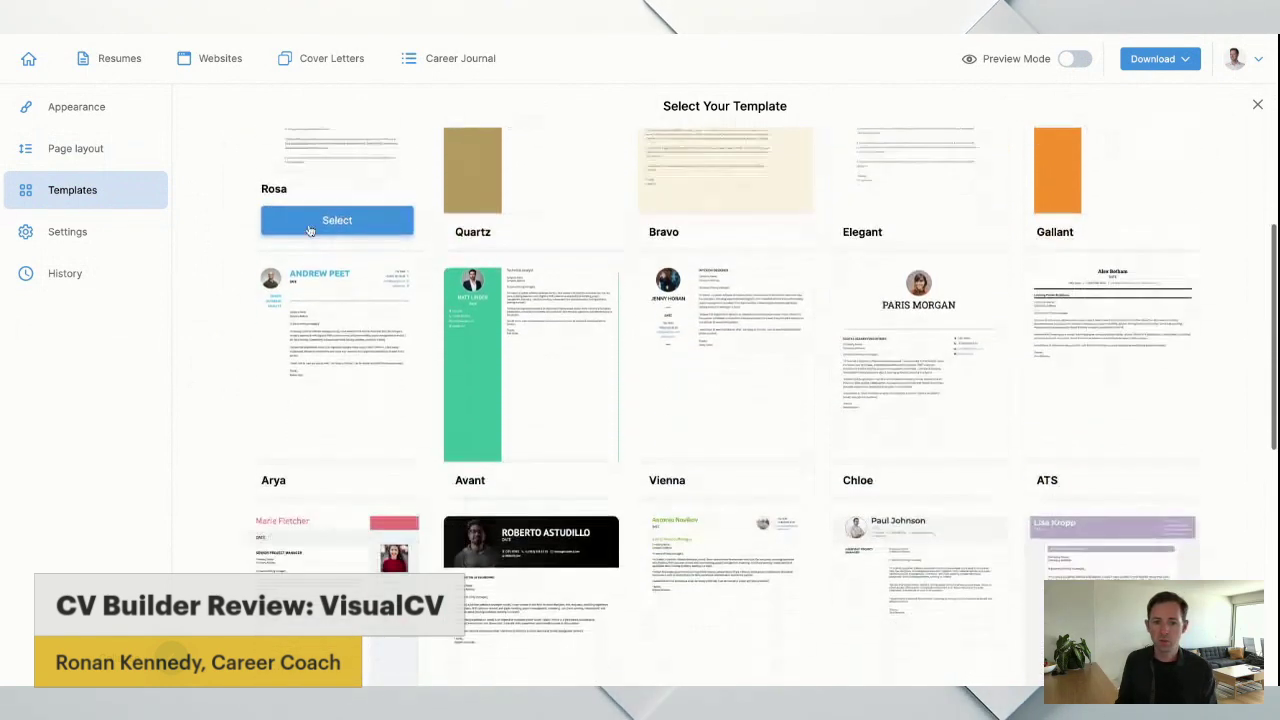
mouse_move(316, 300)
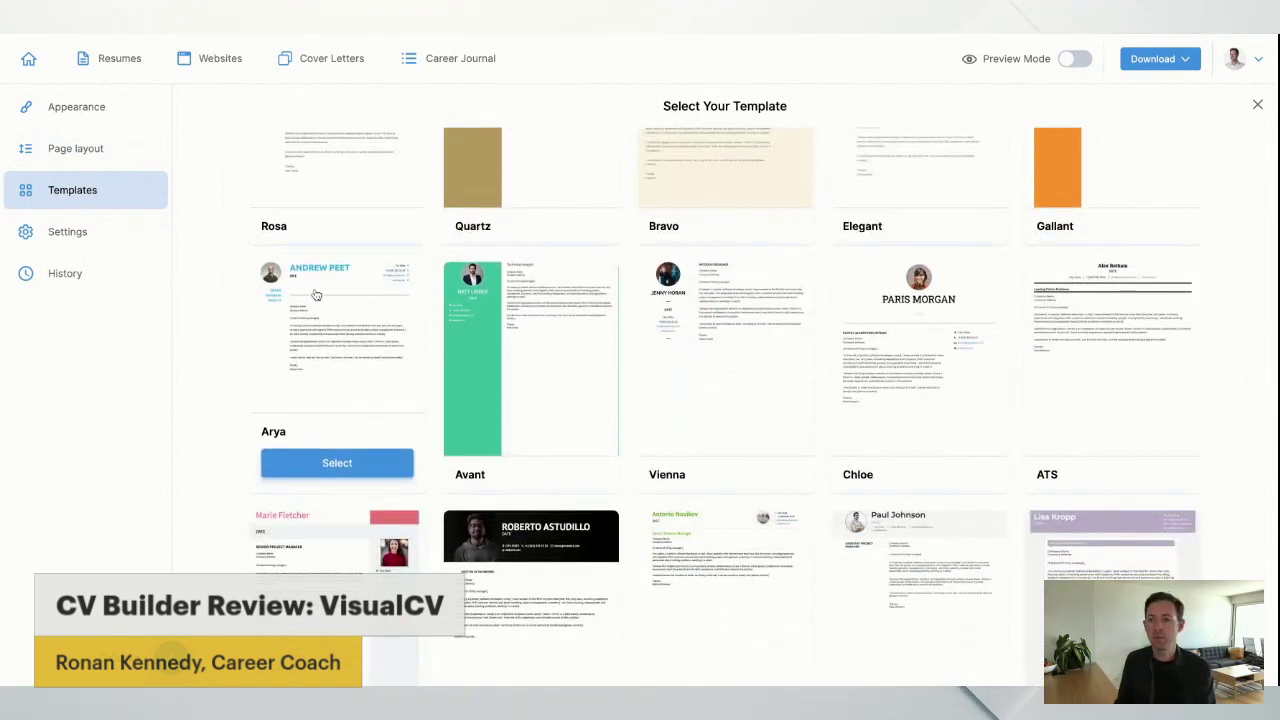
scroll(238, 317, up, 4)
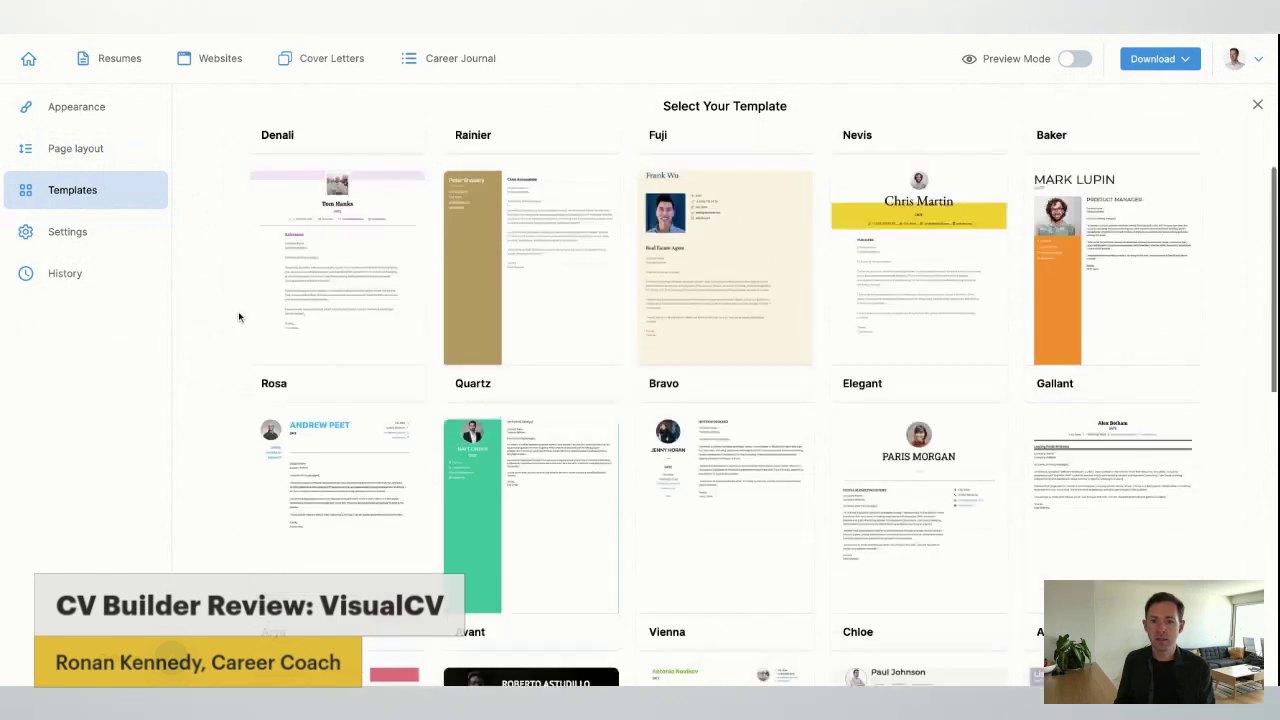
scroll(394, 290, down, 3)
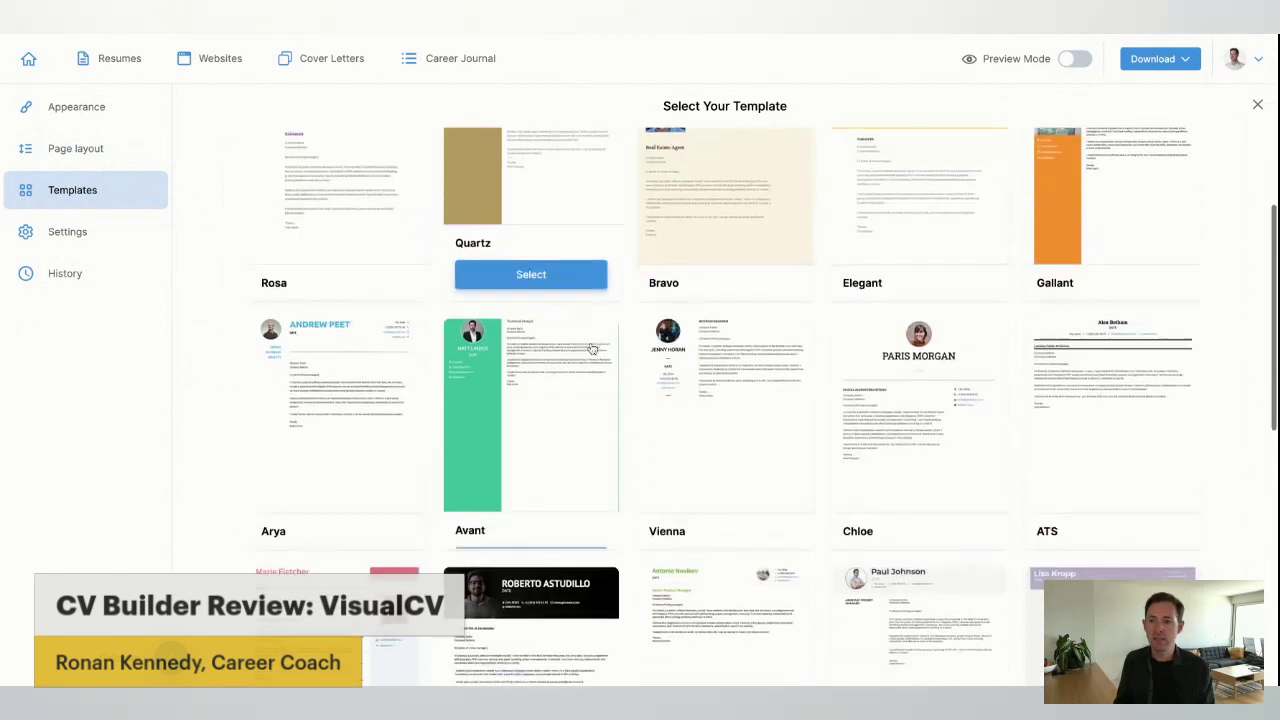
Apply the Arya template to the letter, then attempt a download, triggering the Pro notice.
click(366, 440)
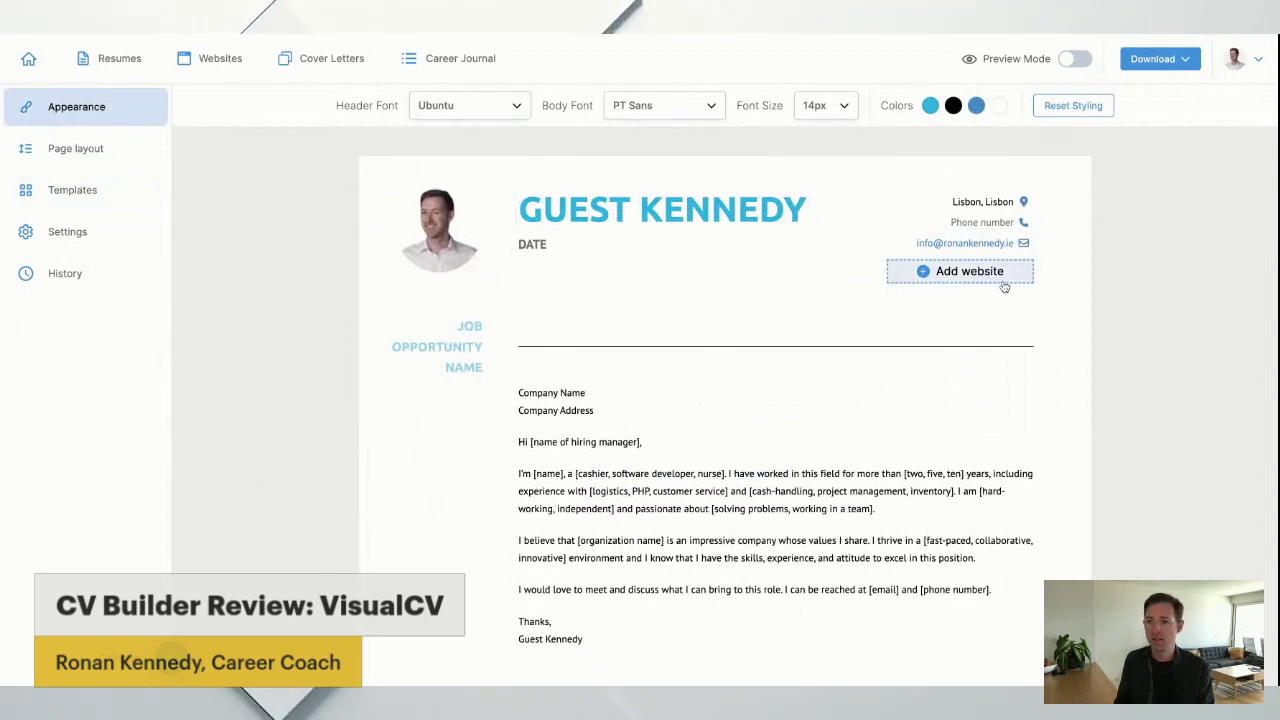
scroll(624, 437, down, 1)
scroll(624, 437, up, 1)
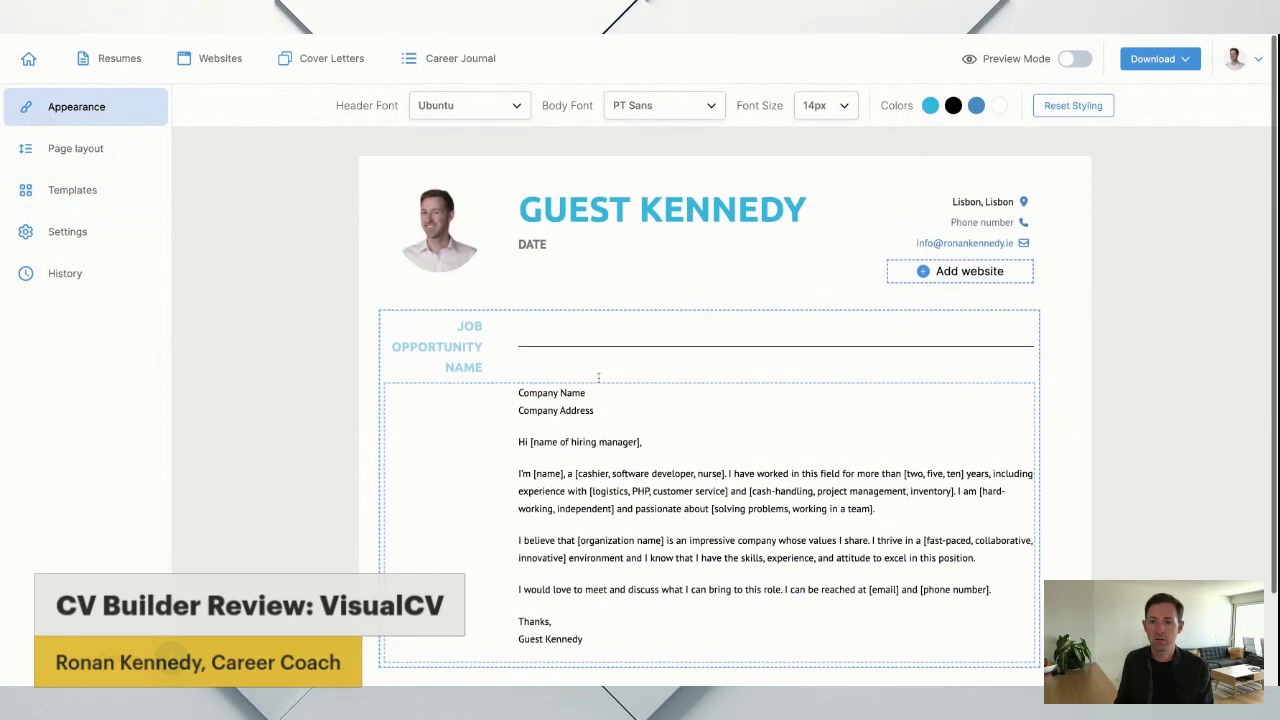
scroll(312, 321, down, 2)
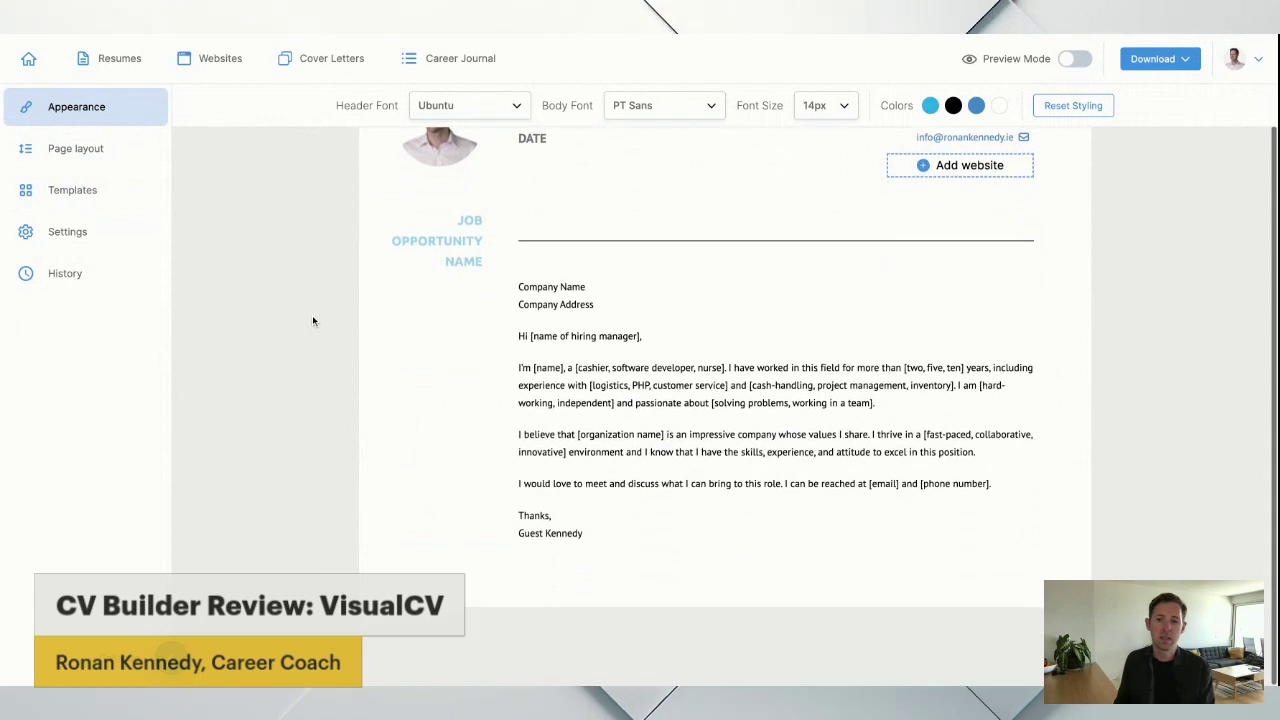
scroll(312, 321, up, 2)
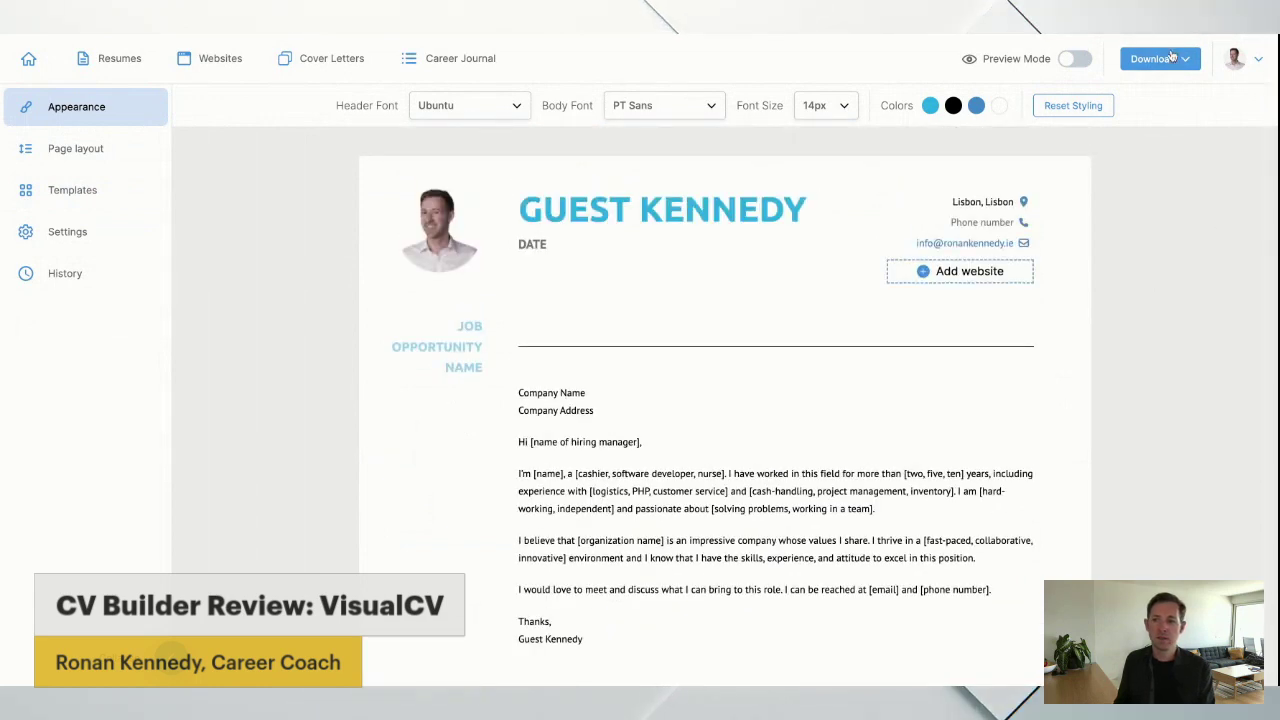
click(1158, 58)
click(1151, 98)
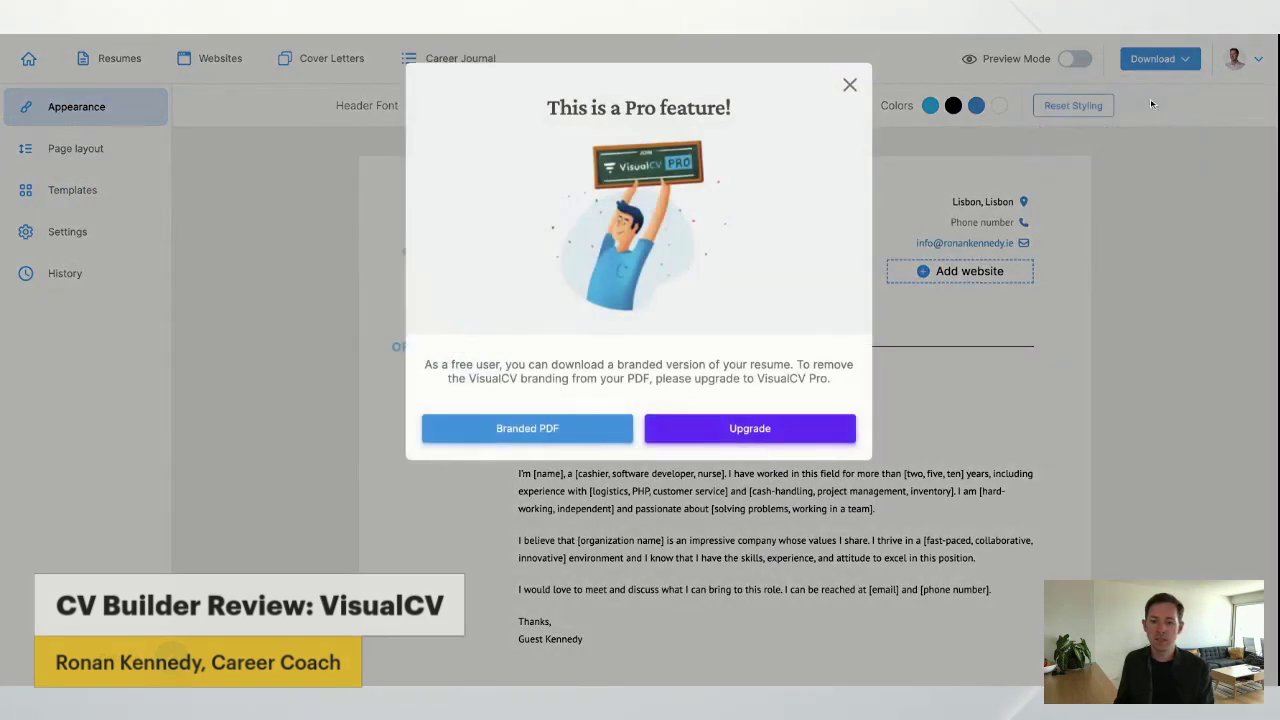
Dismiss the Pro notice and view the Page layout, Templates and Settings panels.
click(849, 85)
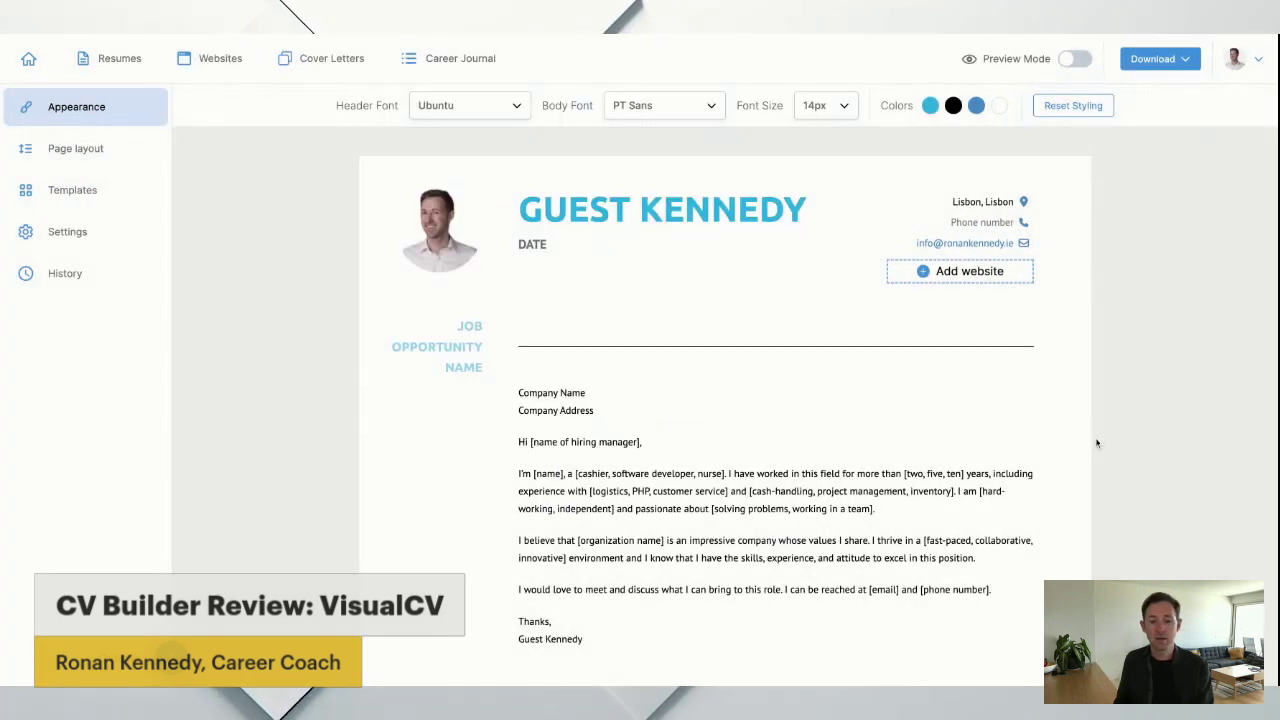
scroll(1094, 435, down, 2)
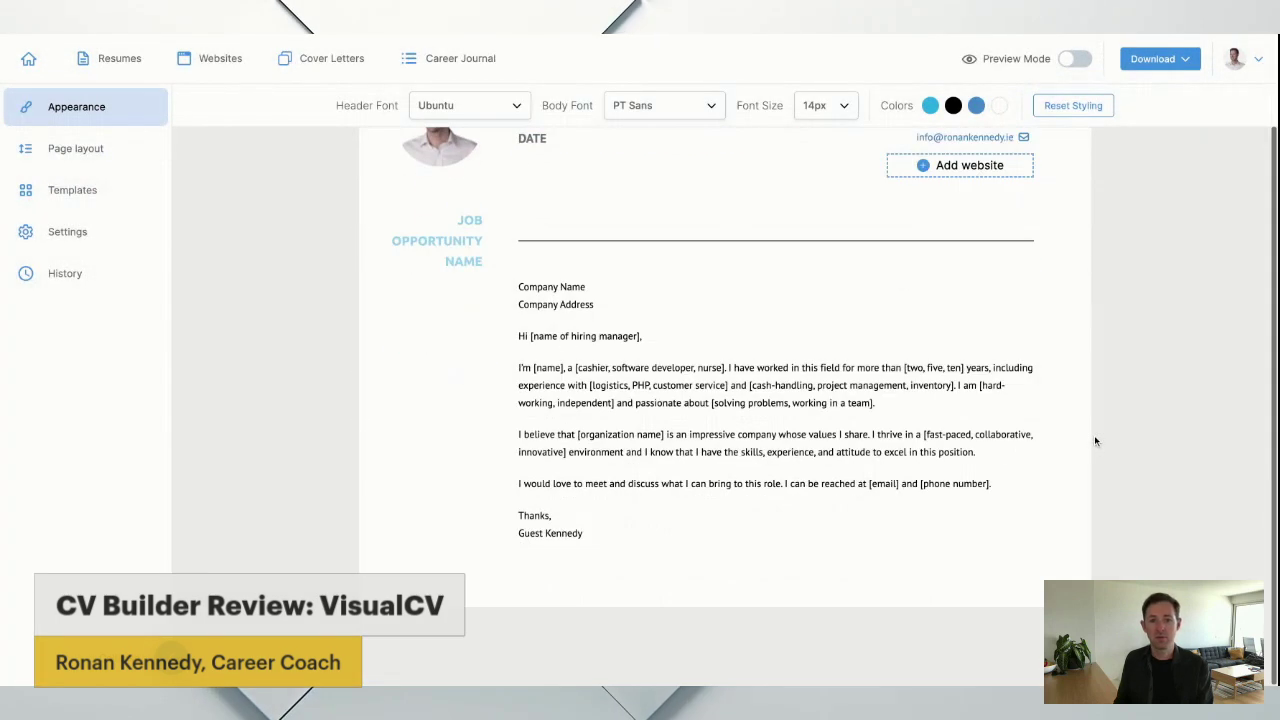
click(90, 150)
click(84, 189)
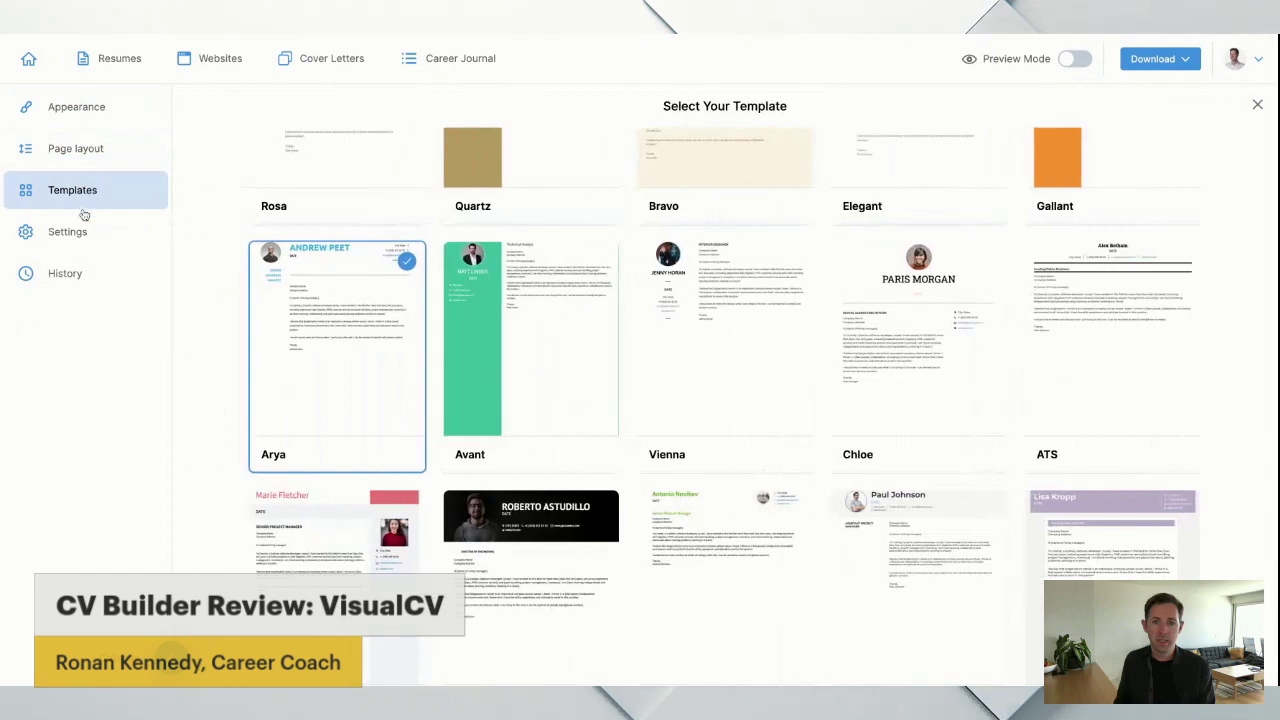
click(85, 236)
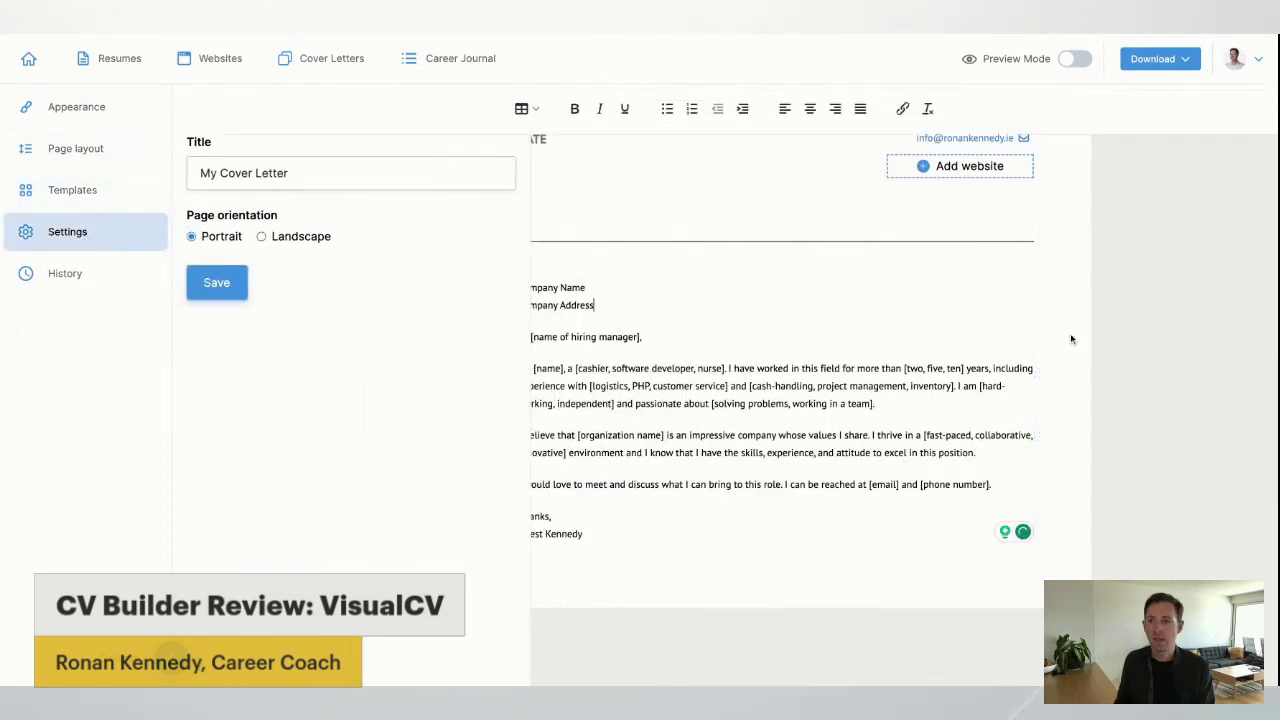
Open and close the account menu, then close the cover letter Settings.
scroll(1146, 361, up, 1)
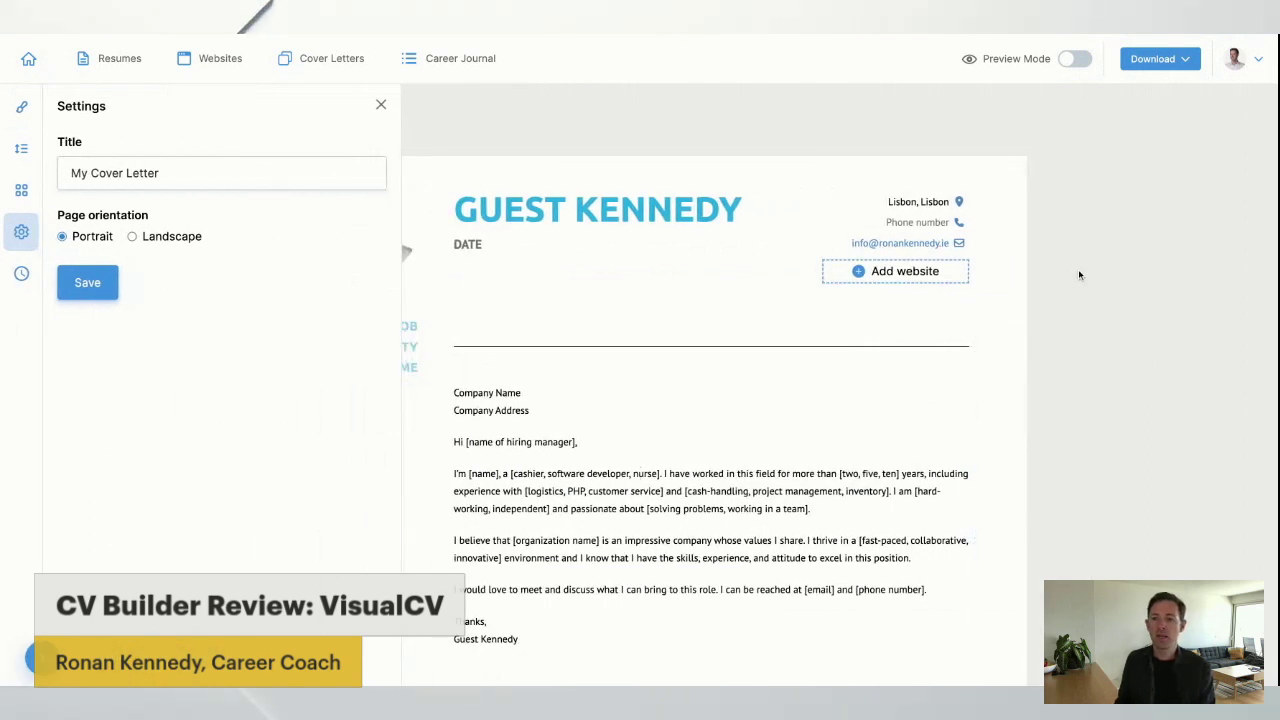
click(1260, 64)
click(1261, 64)
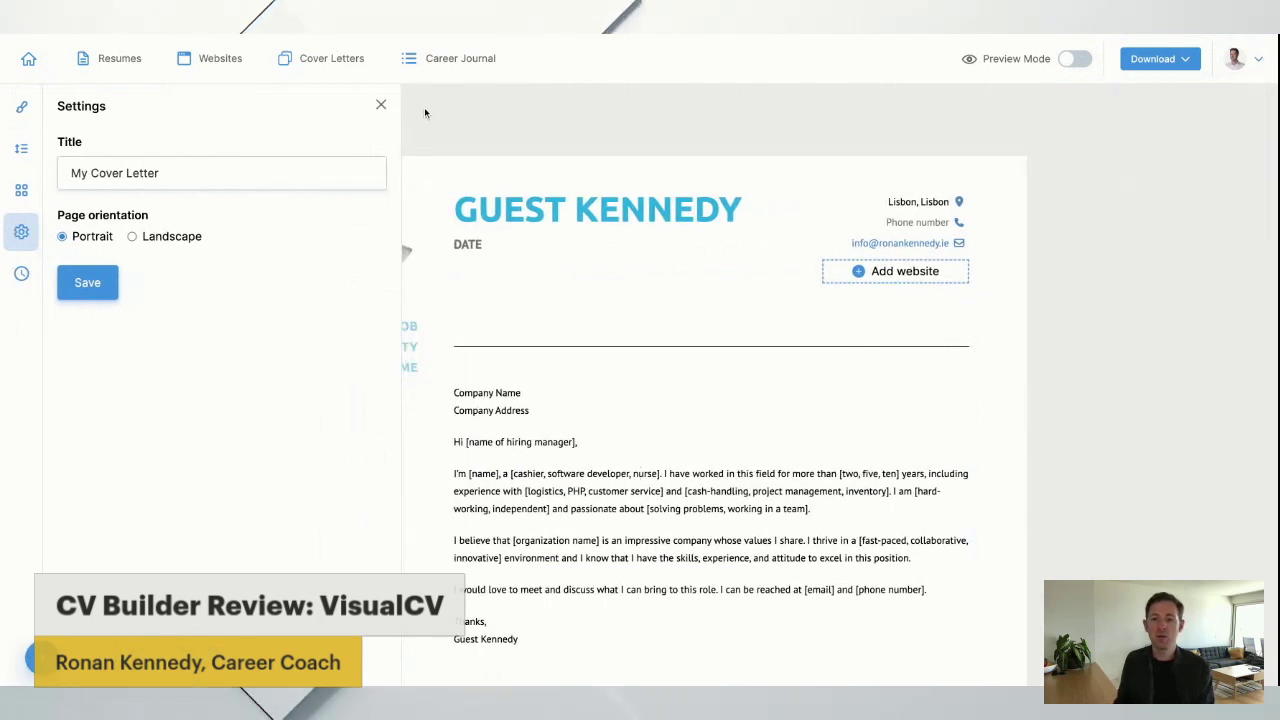
click(381, 105)
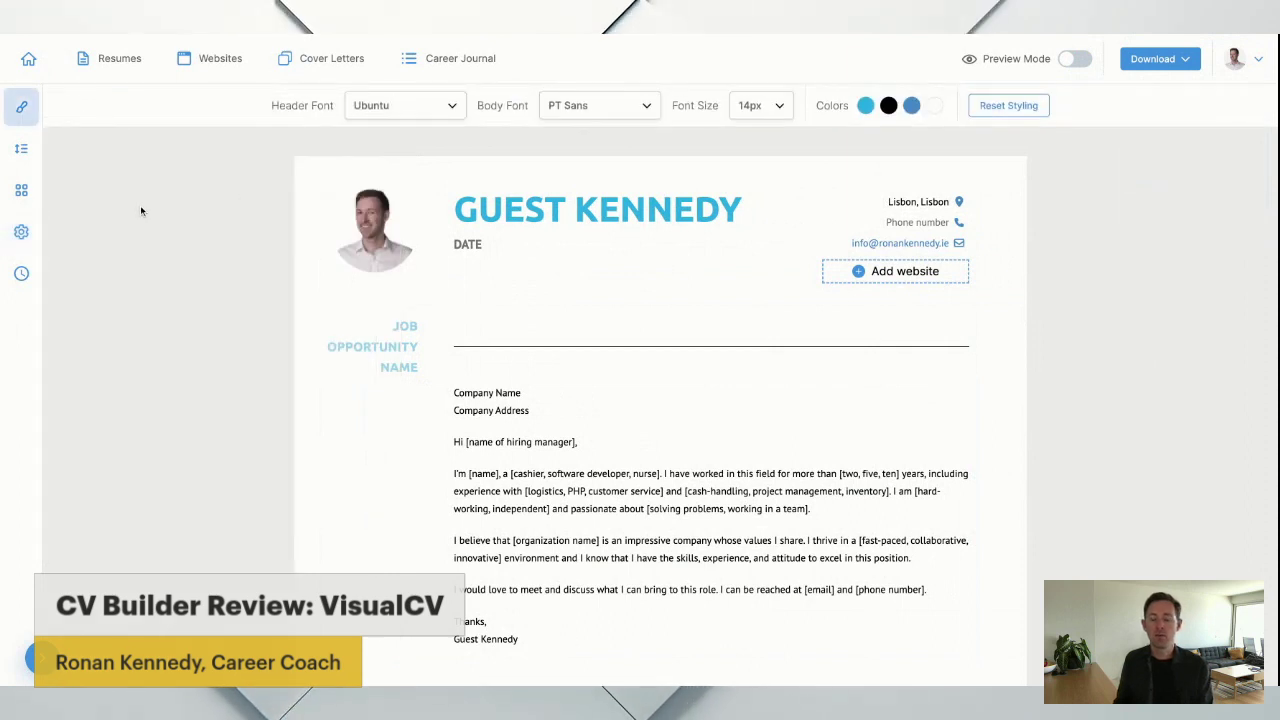
scroll(140, 203, down, 2)
scroll(140, 203, up, 1)
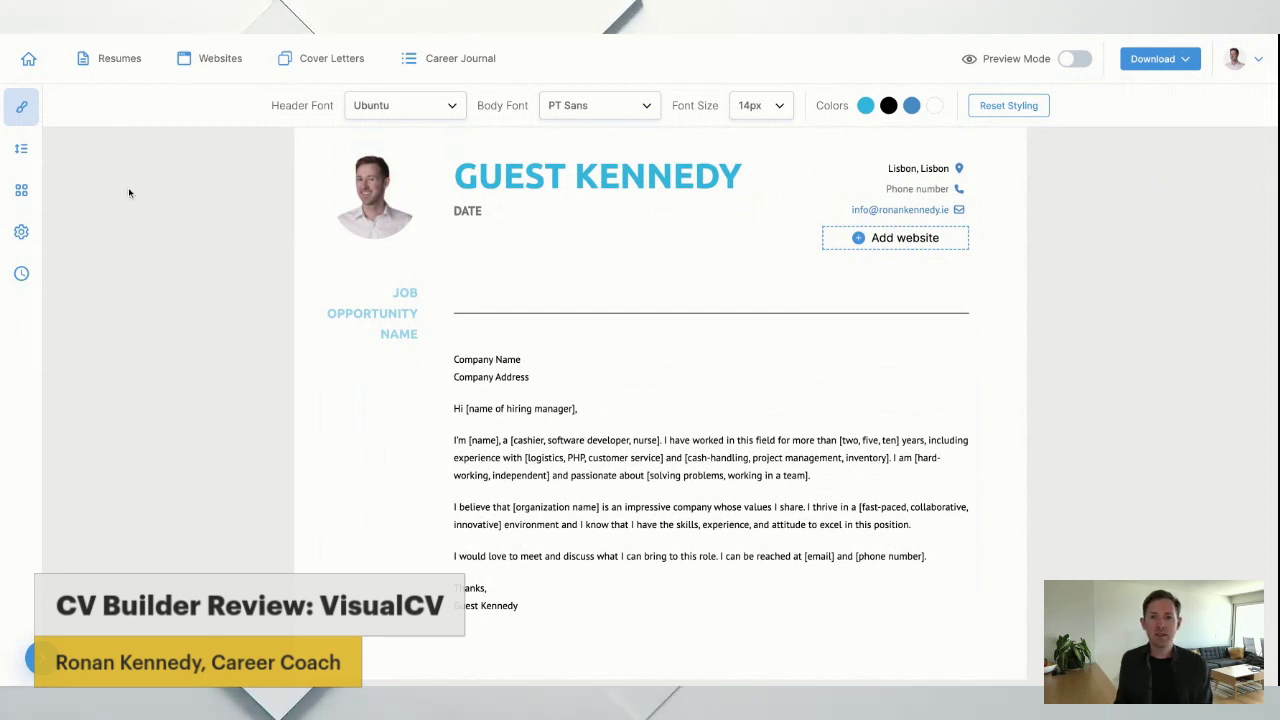
scroll(154, 192, up, 1)
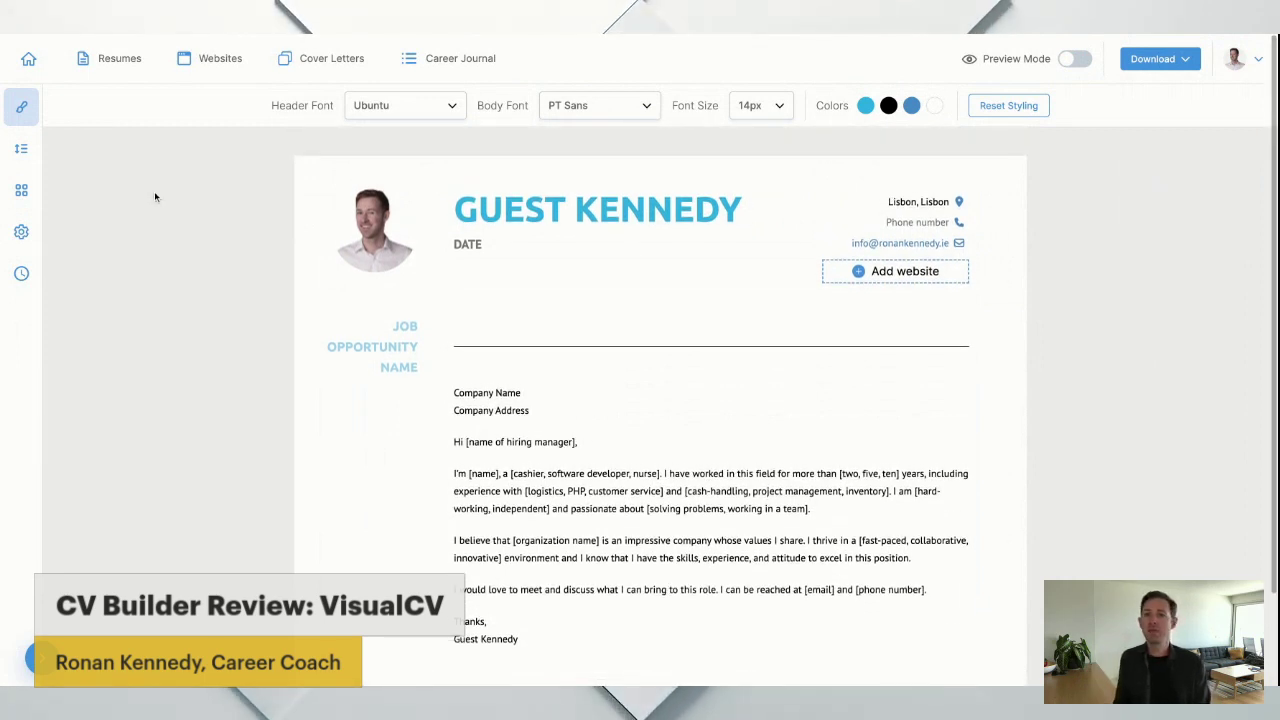